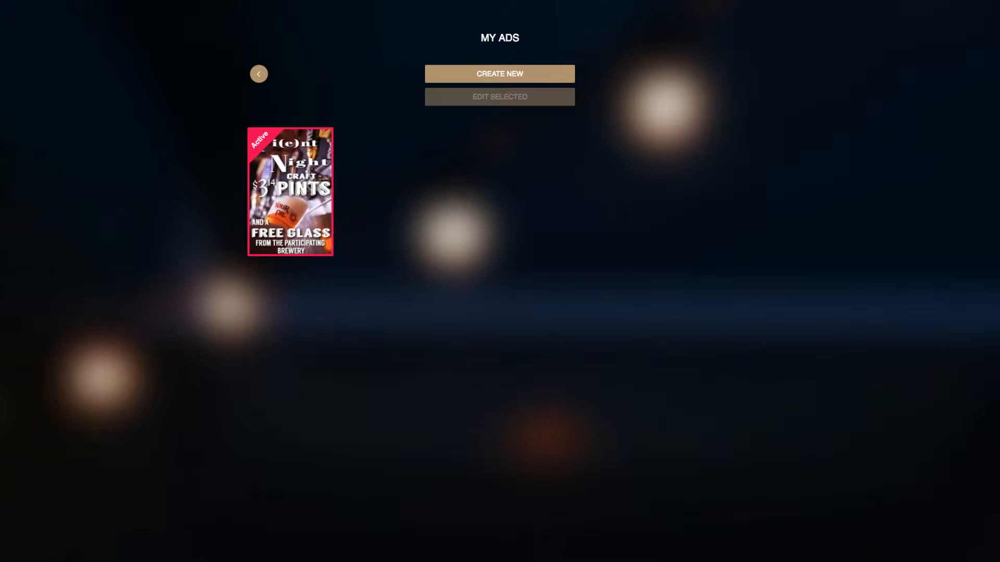
Step: Create a new ad and set its background color to black (000000)
left_click(486, 74)
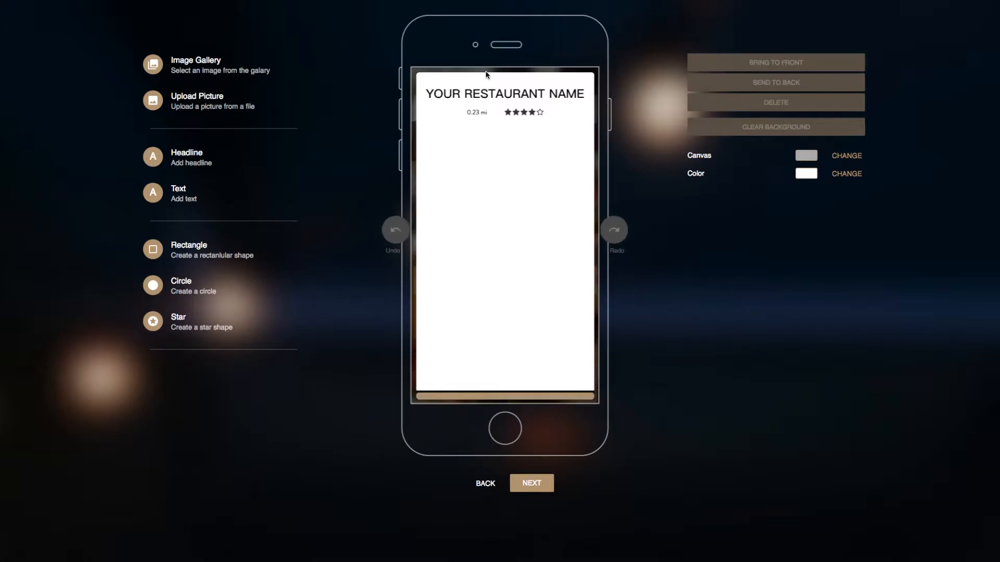
left_click(849, 175)
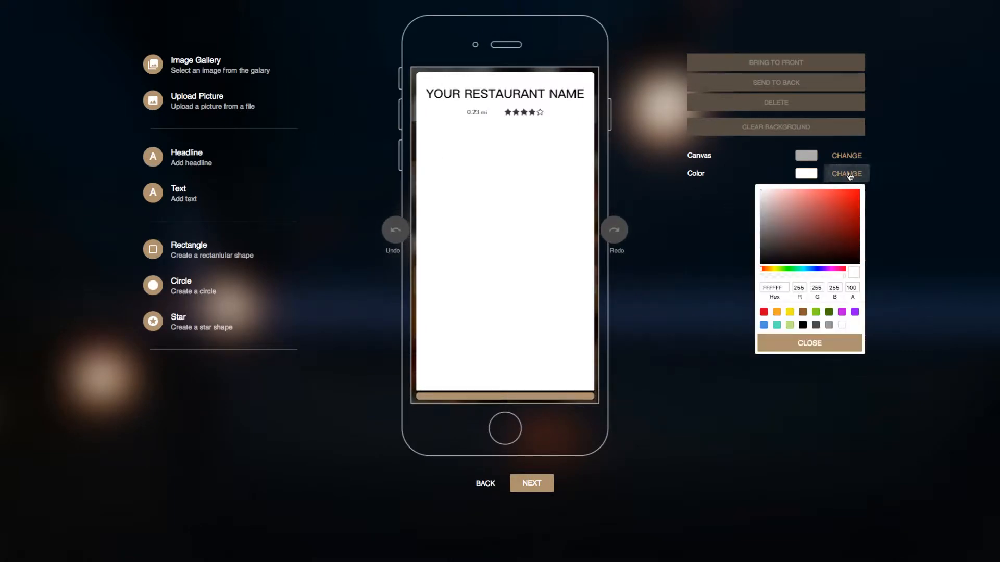
left_click(802, 324)
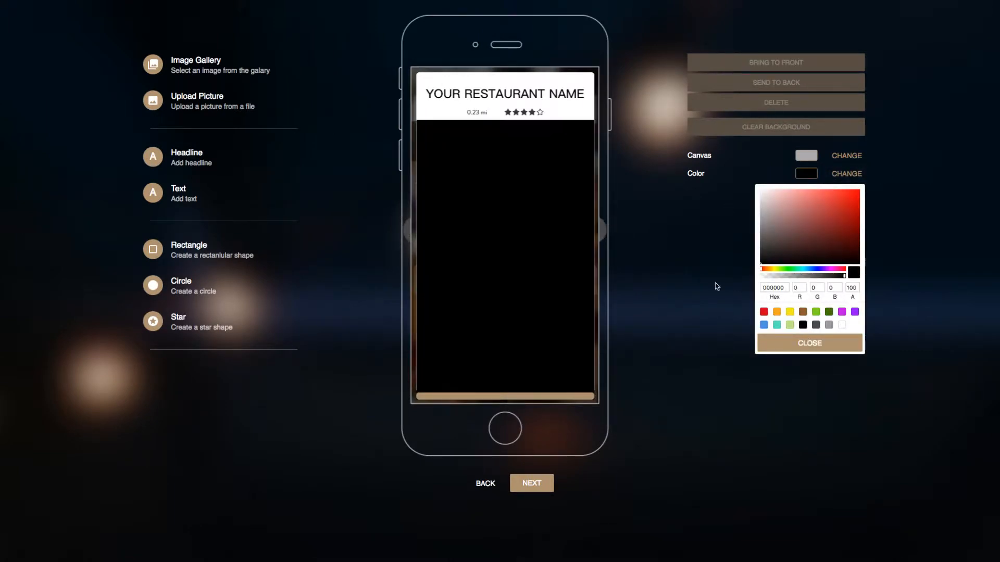
left_click(795, 343)
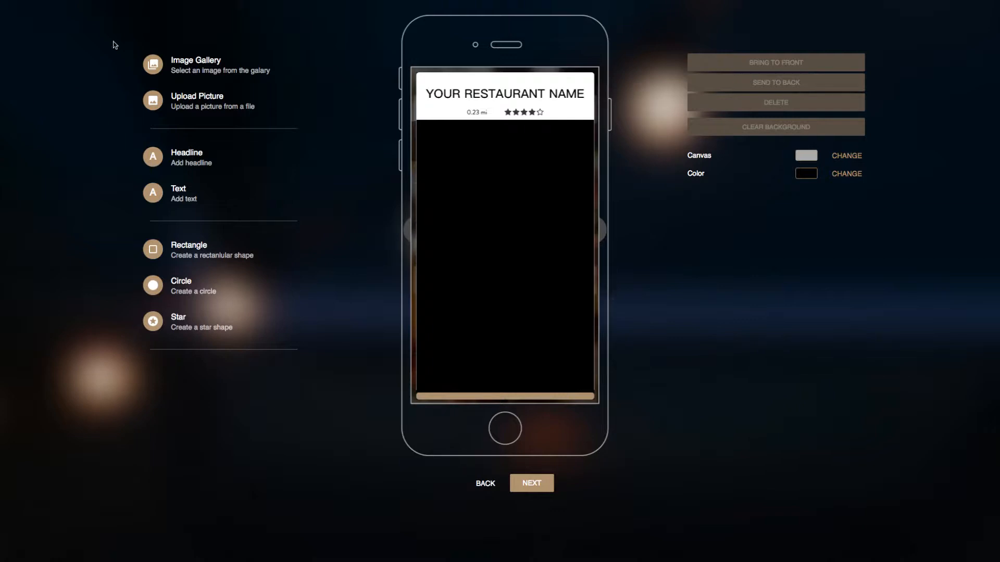
Step: Upload your_pie_main-600x400.jpg, enlarge it to the full canvas width and place it directly below the restaurant name header
left_click(194, 102)
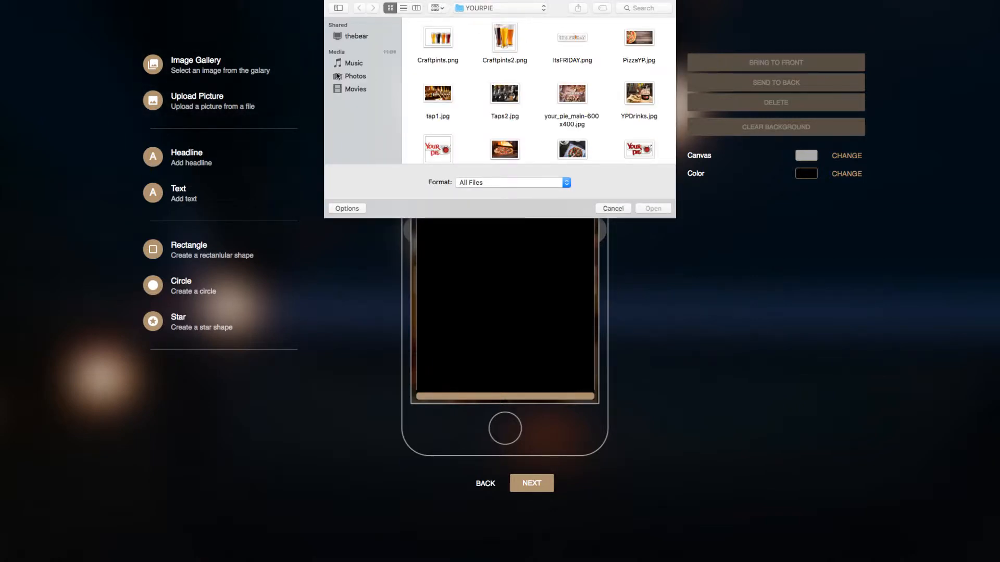
double_click(573, 95)
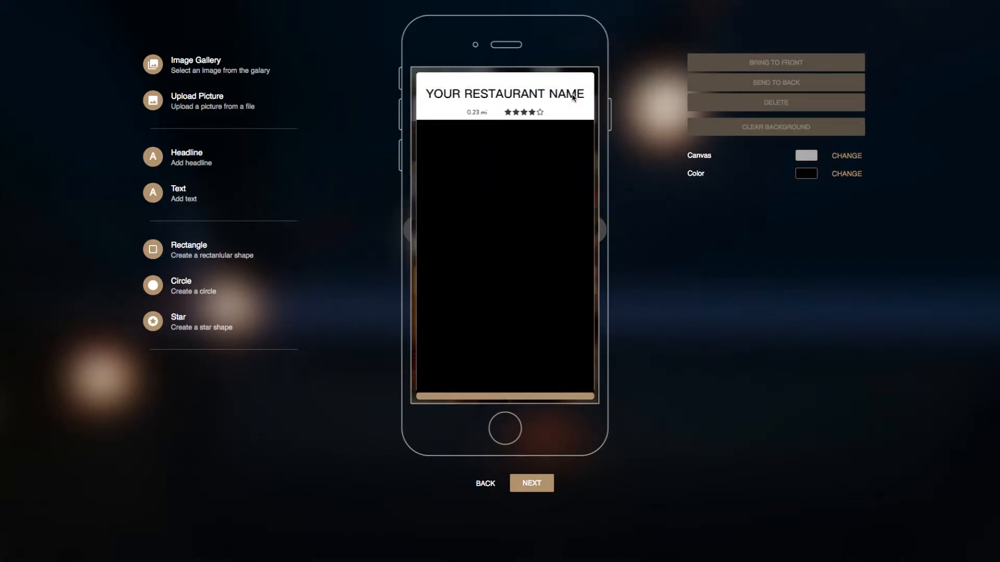
left_click_drag(502, 266, 489, 179)
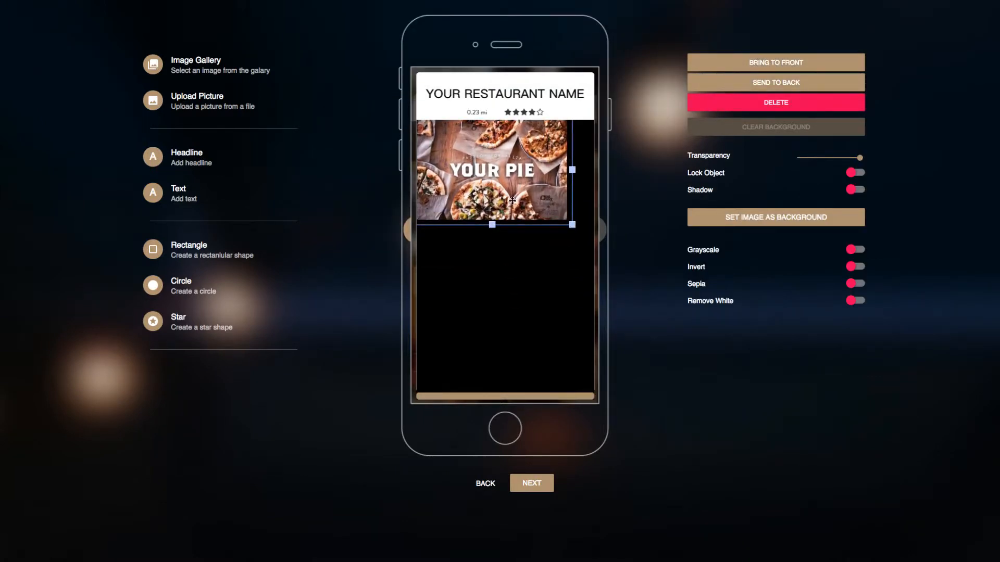
left_click_drag(568, 223, 599, 243)
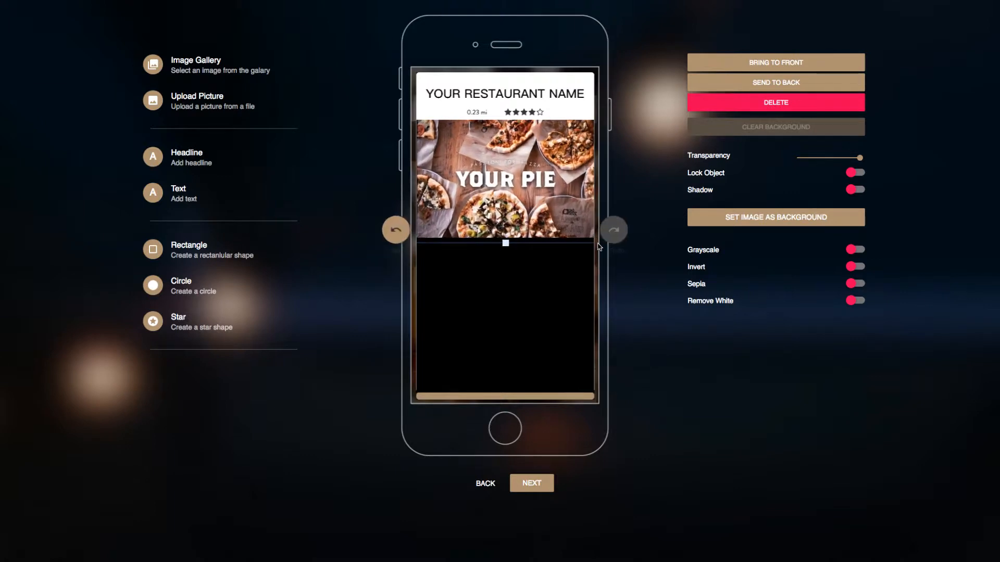
left_click_drag(516, 222, 516, 203)
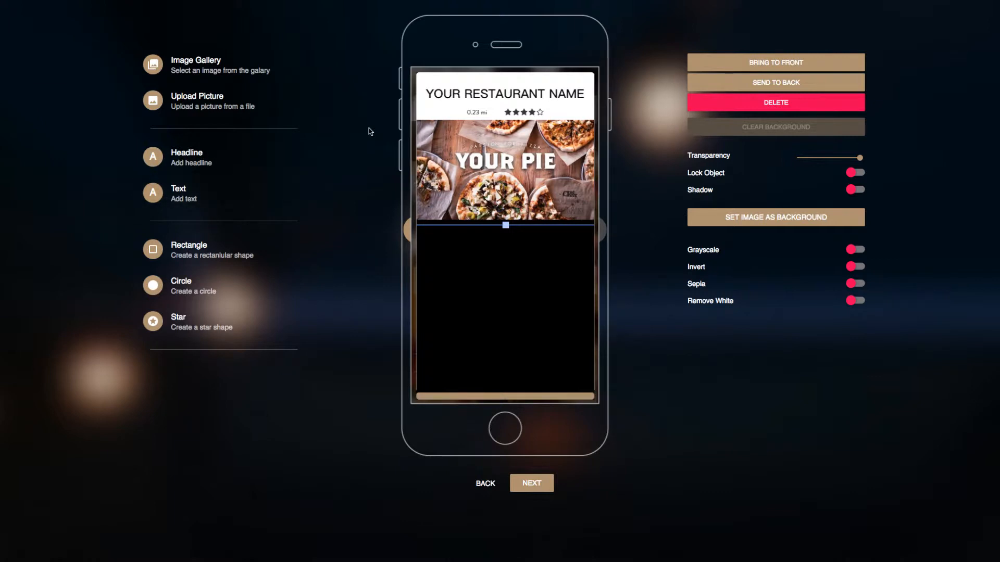
Step: Upload tap1.jpg, enlarge it to the full canvas width and align it with the canvas's bottom edge
left_click(206, 102)
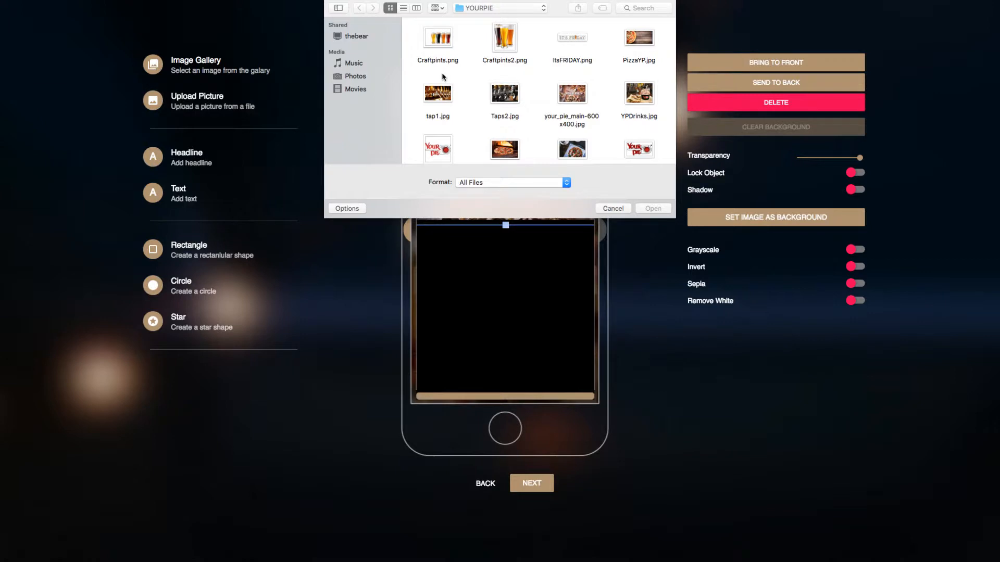
double_click(438, 94)
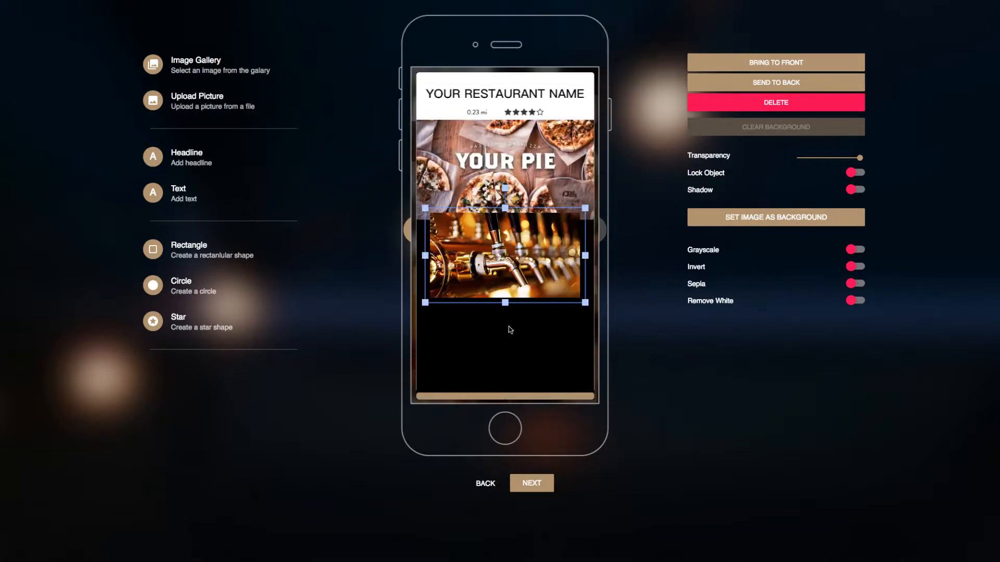
left_click_drag(495, 260, 478, 337)
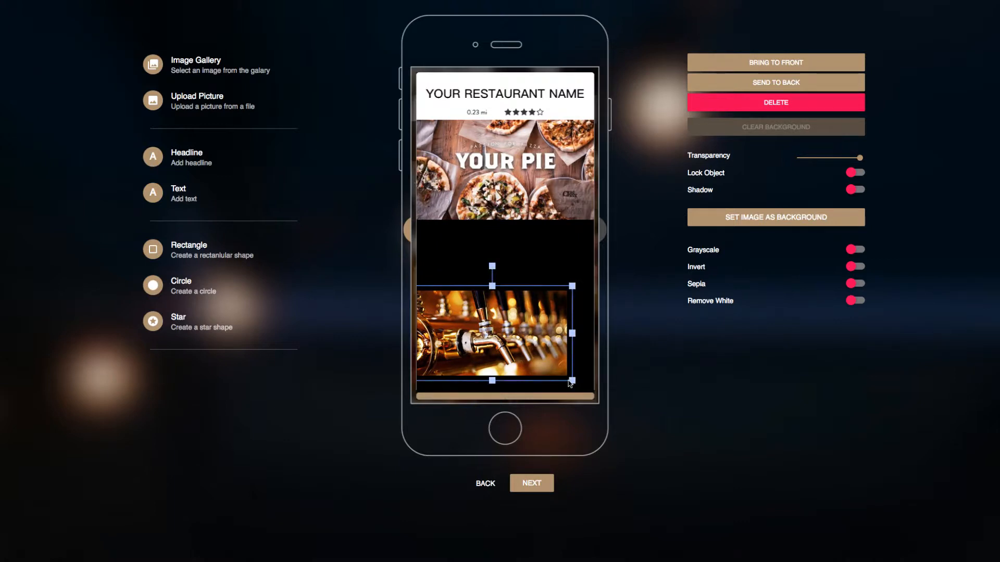
left_click_drag(569, 384, 601, 398)
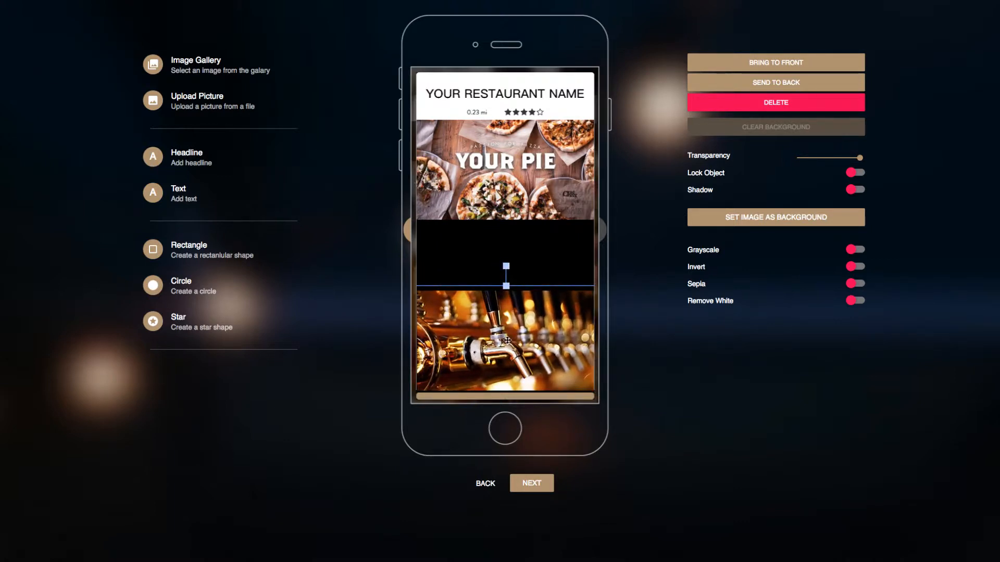
left_click_drag(507, 341, 507, 345)
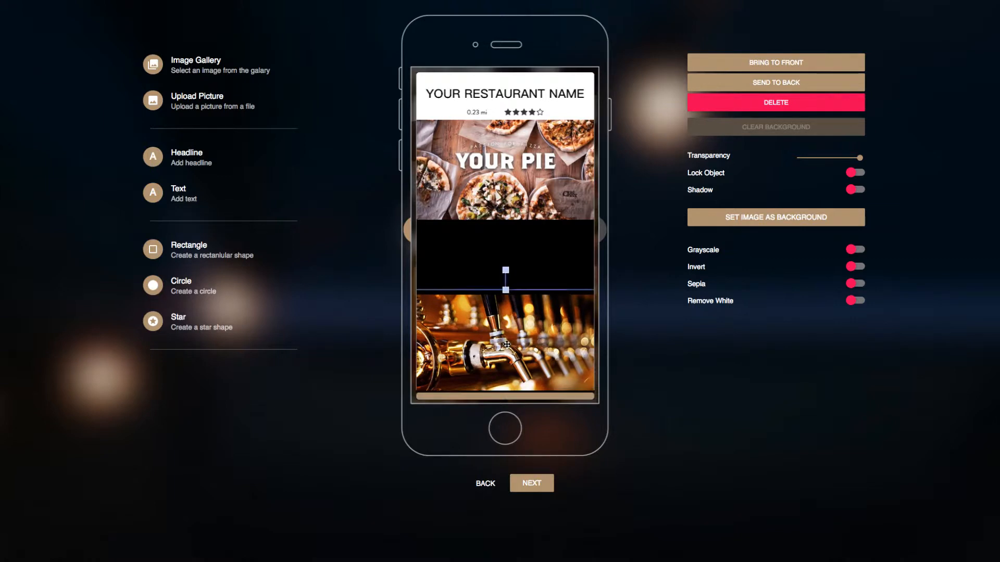
left_click(649, 297)
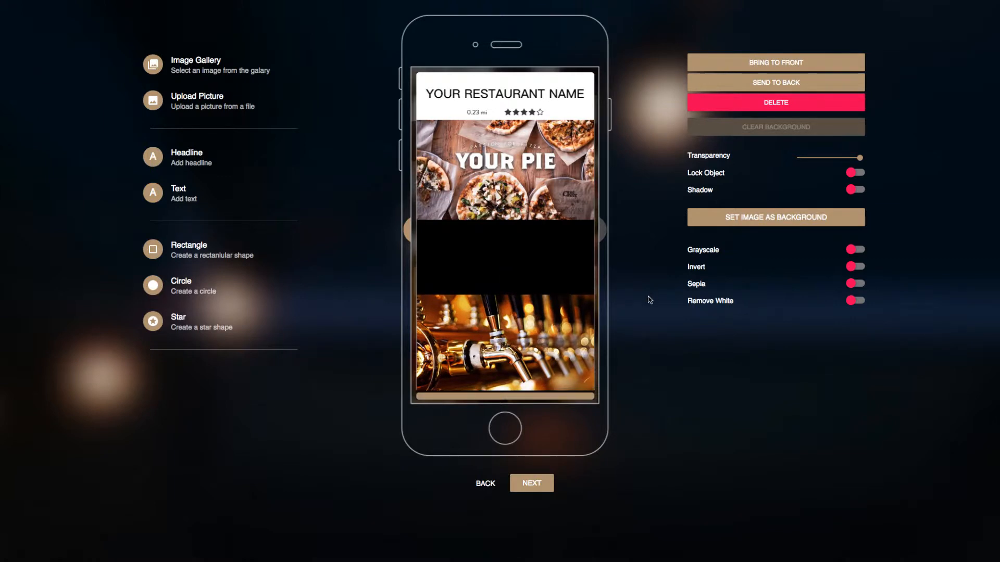
Step: Upload PizzaYP.jpg, enlarge it to fill the gap between the two photos and shift it left so the pizza is partly cropped
left_click(190, 104)
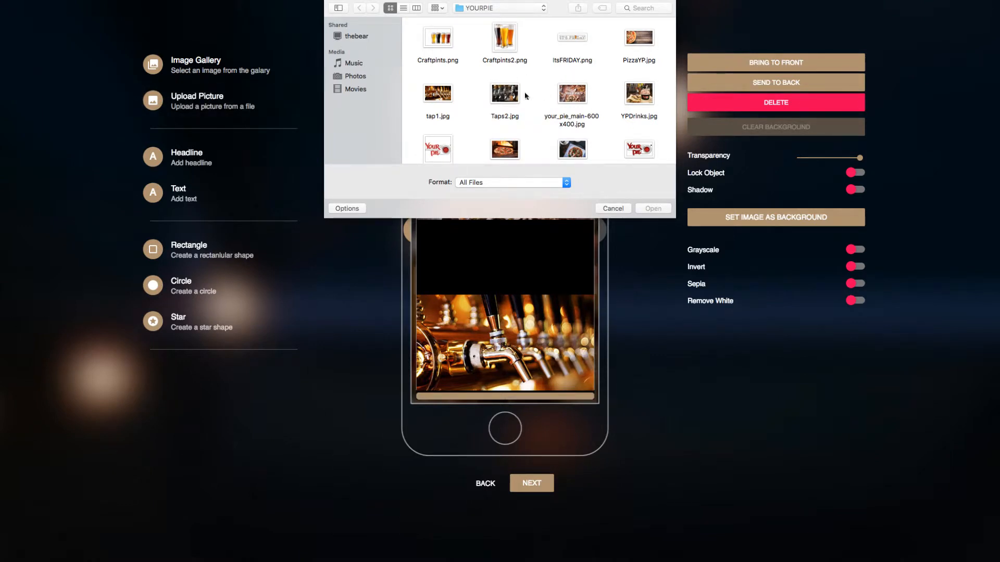
double_click(645, 41)
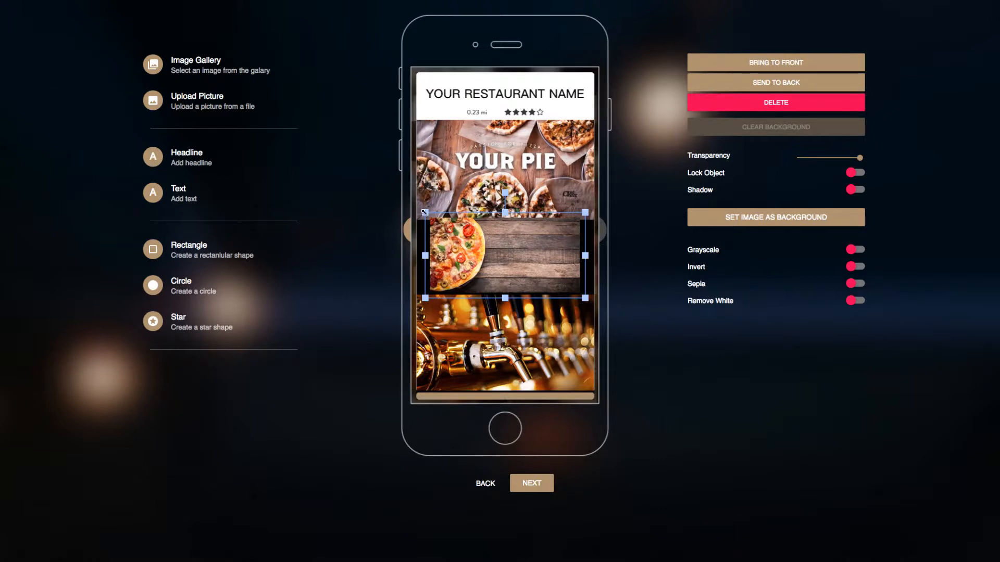
left_click_drag(424, 212, 391, 198)
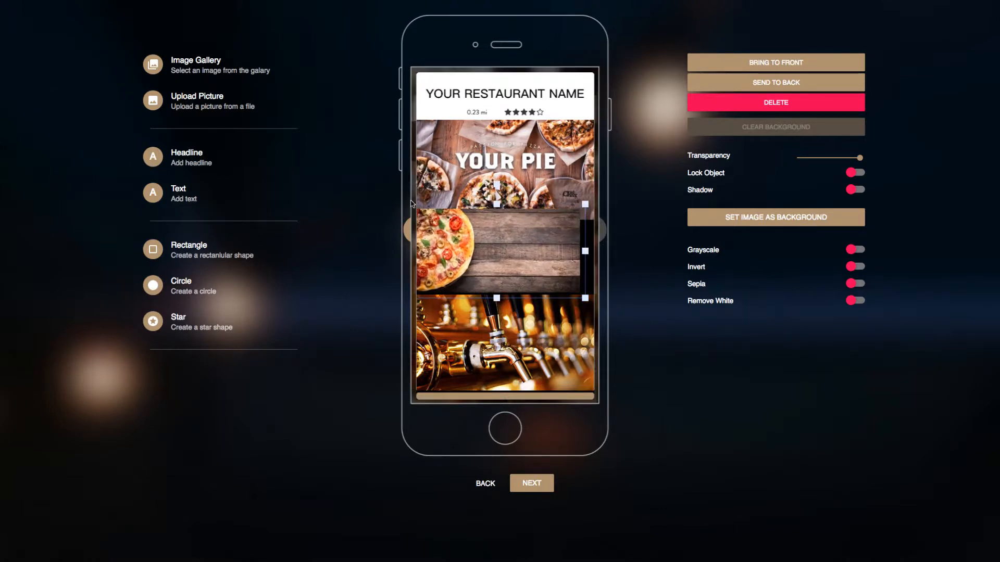
left_click(558, 267)
left_click_drag(587, 296, 599, 310)
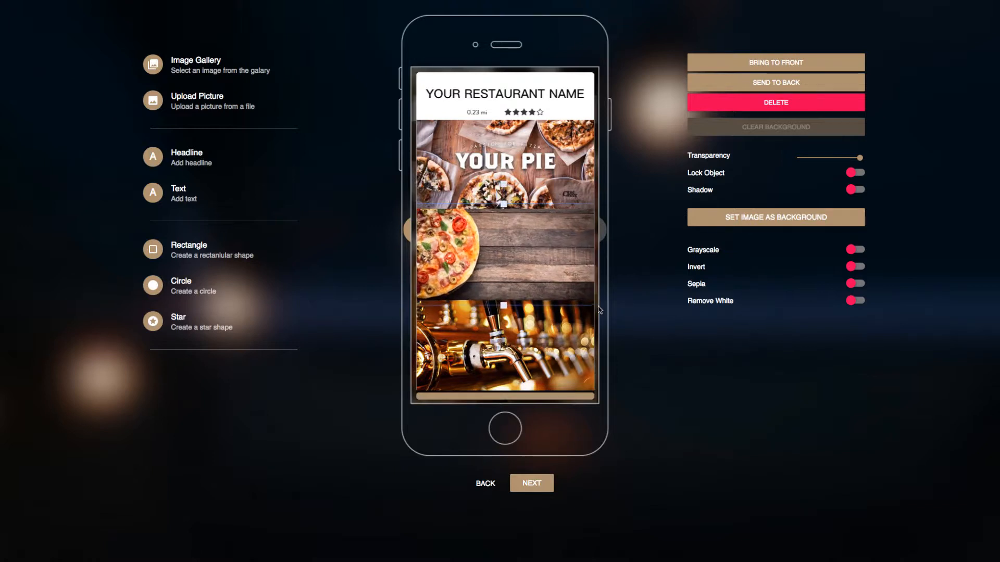
left_click_drag(541, 266, 486, 267)
left_click_drag(546, 257, 603, 255)
left_click(603, 256)
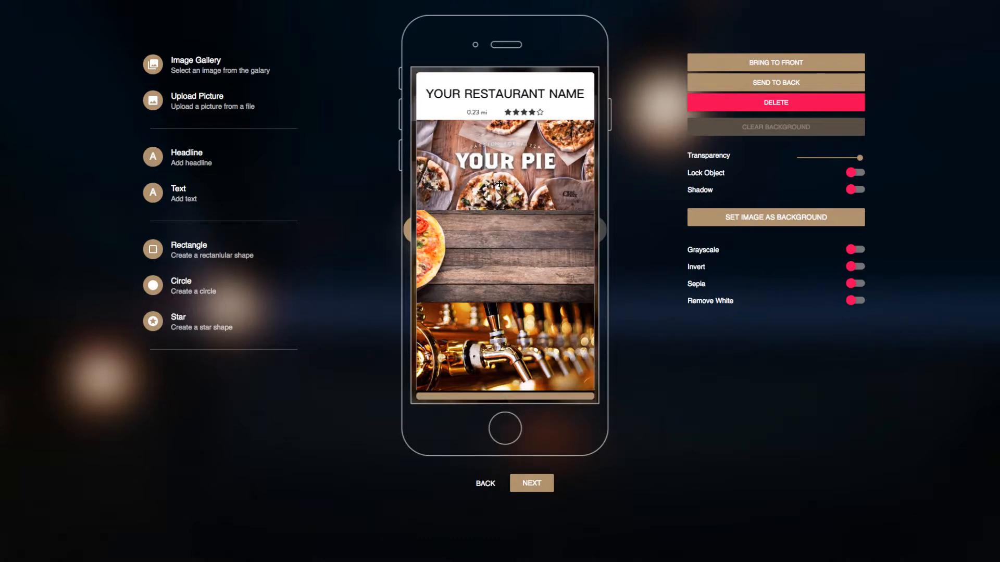
Step: Move the YOUR PIE photo slightly upward behind the restaurant name header
left_click(521, 256)
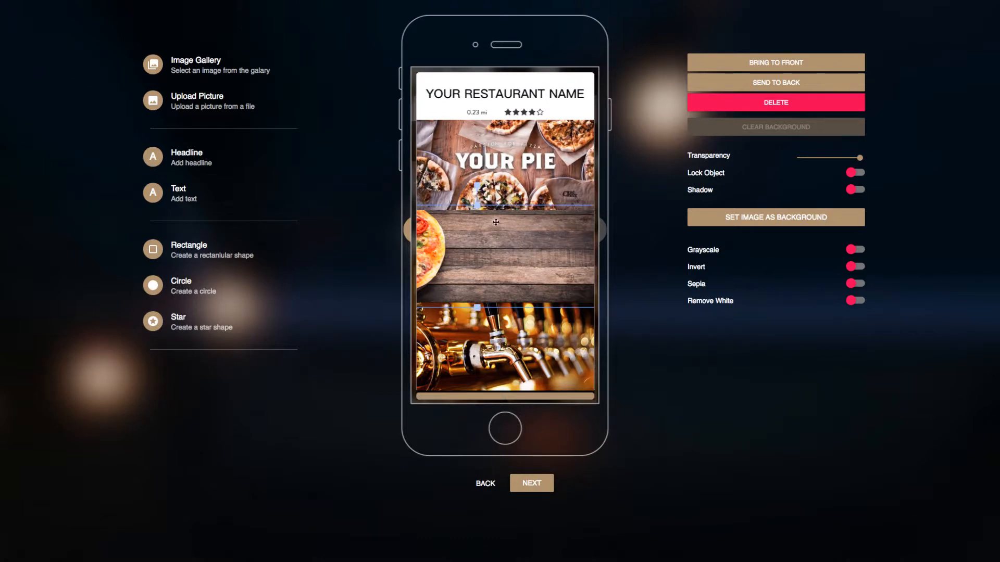
left_click_drag(476, 204, 519, 176)
left_click(519, 181)
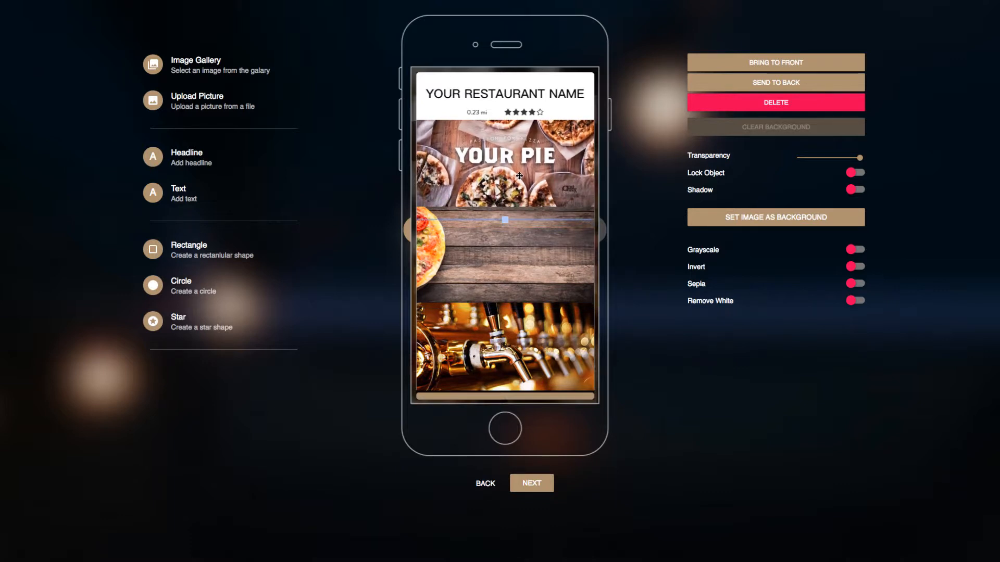
Step: Add a shadow to the wooden-table pizza photo and set the shadow color to solid black (000000, opacity 100)
left_click(512, 212)
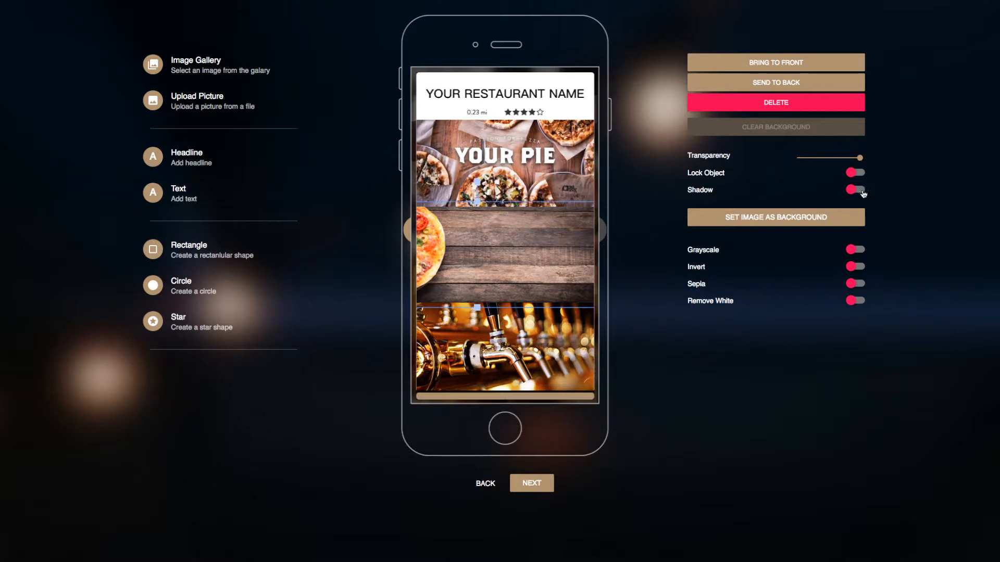
left_click(856, 189)
left_click(852, 237)
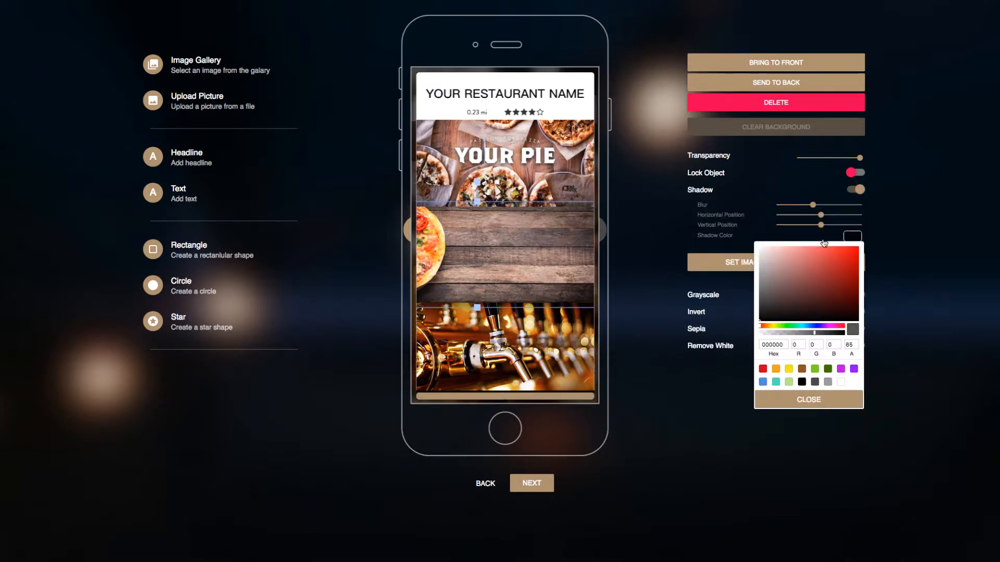
left_click(802, 382)
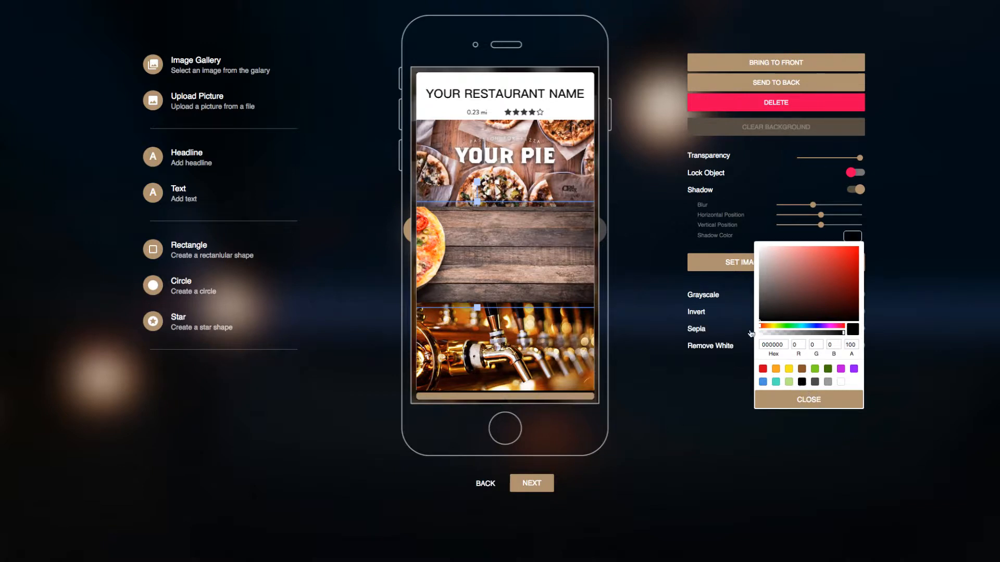
left_click(800, 402)
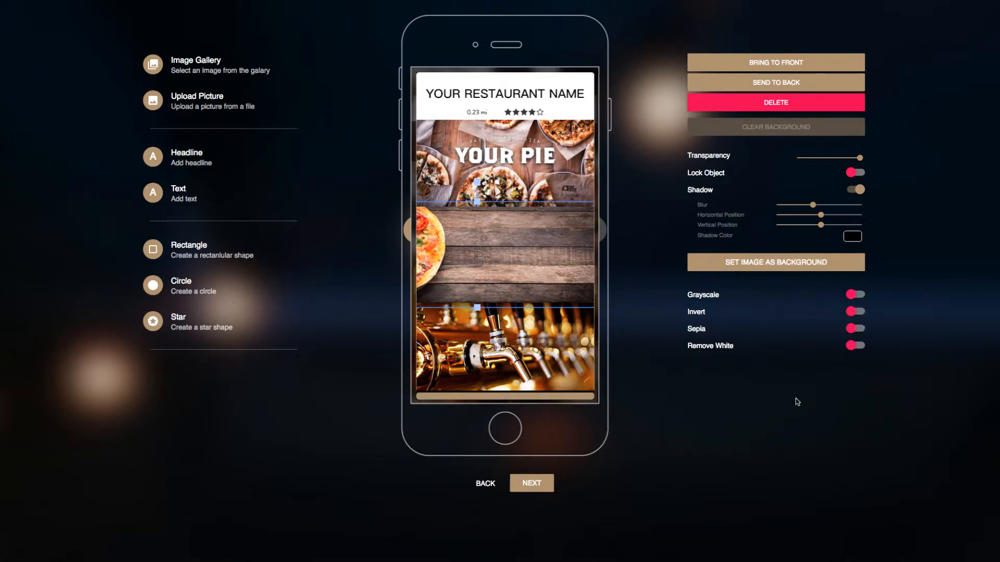
left_click(639, 288)
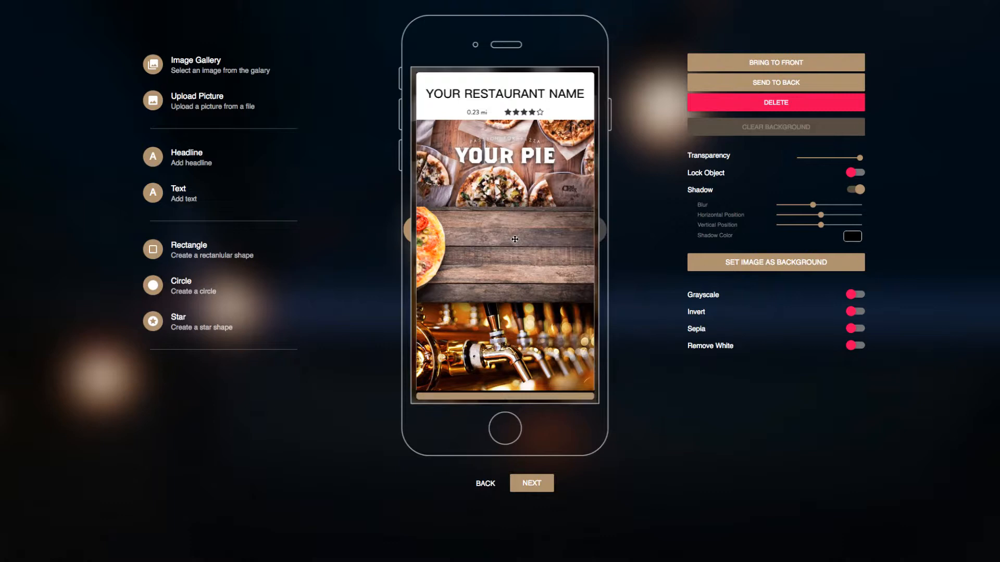
Step: Bring the beer tap photo in front of the wooden-table photo and send it to the back again
left_click(529, 359)
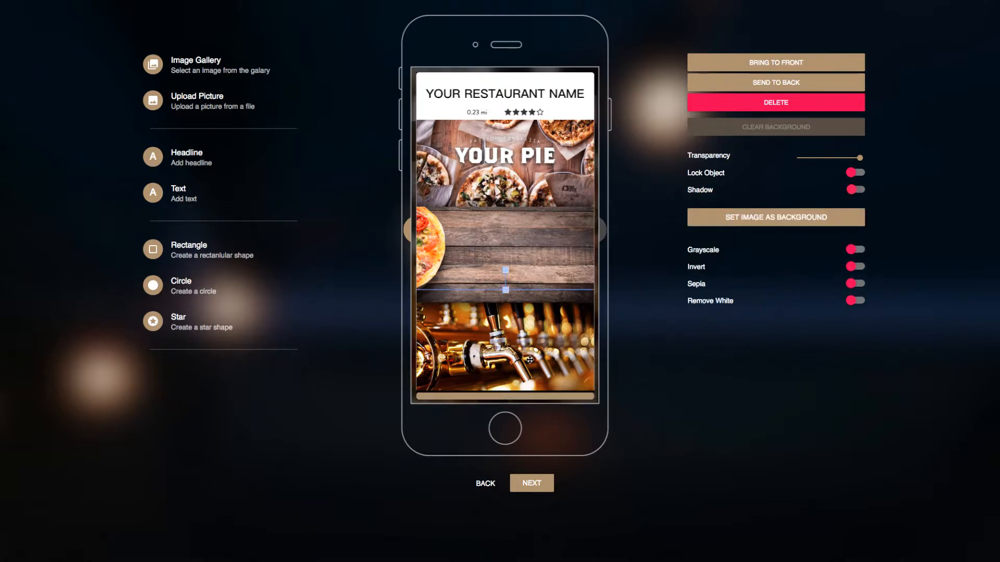
left_click(745, 63)
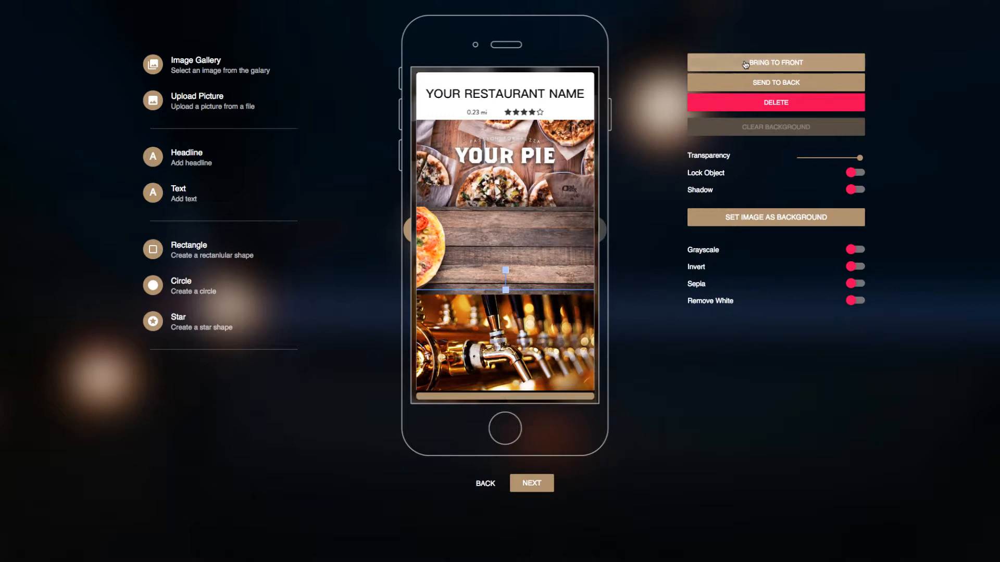
left_click(670, 192)
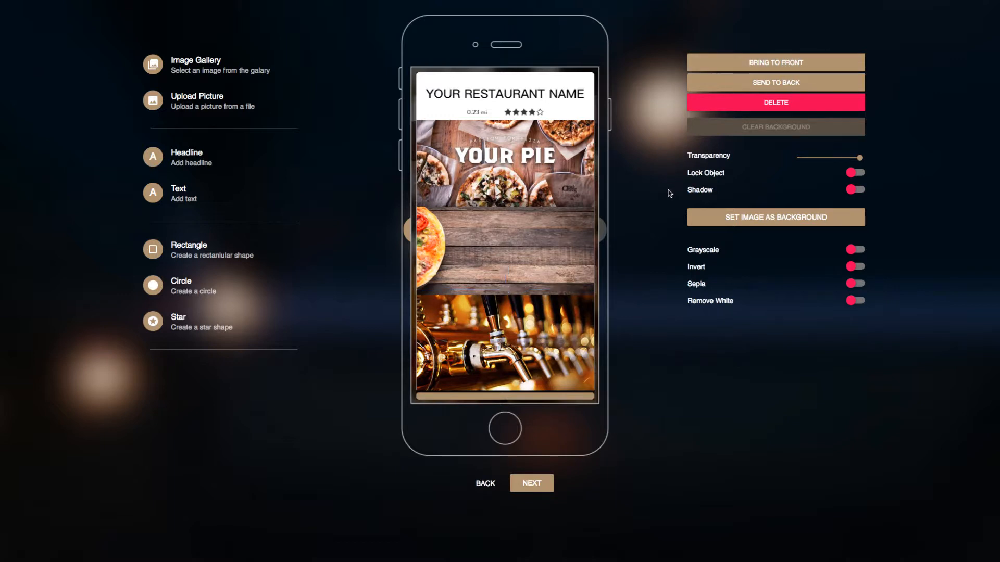
left_click(510, 326)
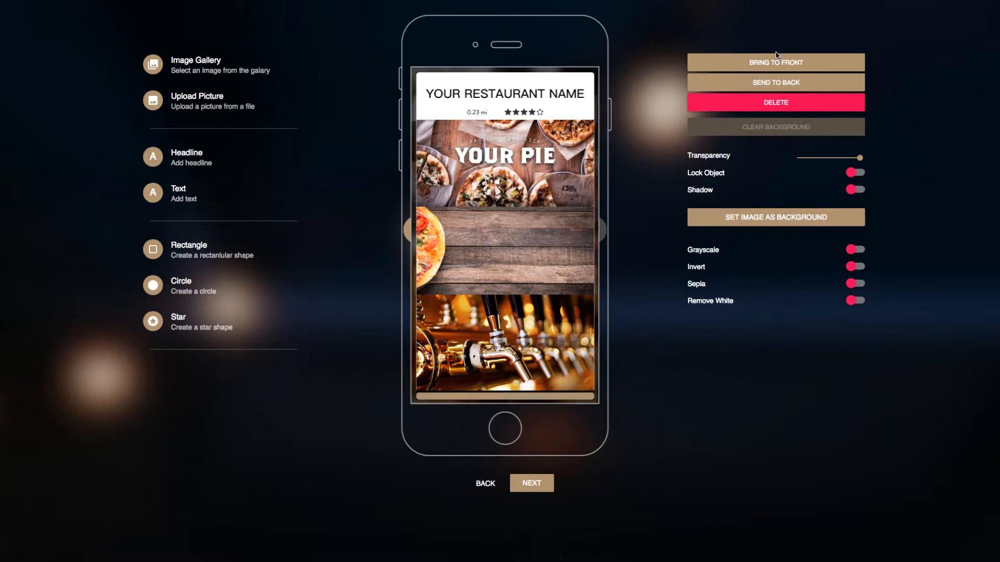
left_click(753, 86)
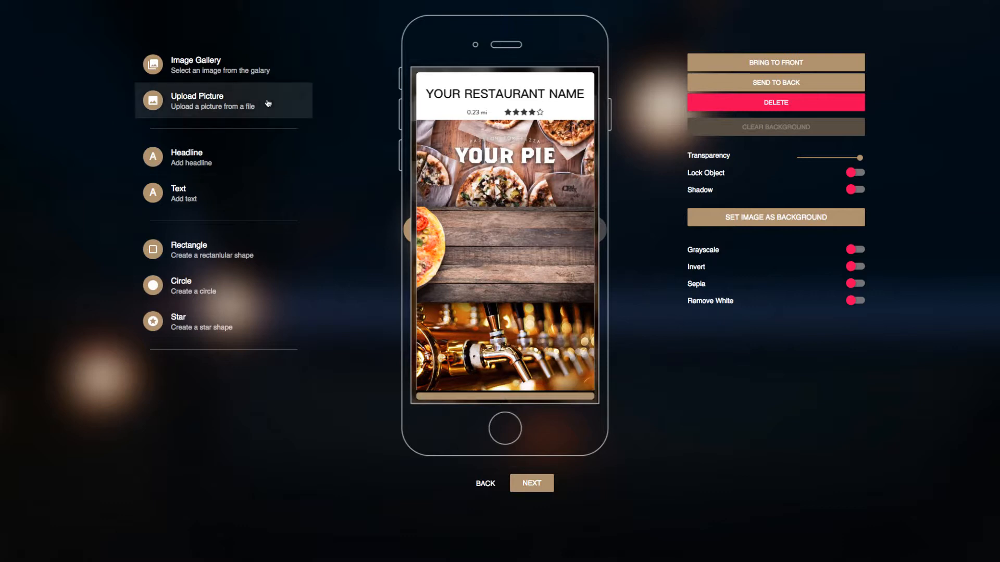
Step: Upload ItsFRIDAY.png, shrink it slightly and place it along the upper edge of the wooden-table photo, beside the pizza
left_click(184, 108)
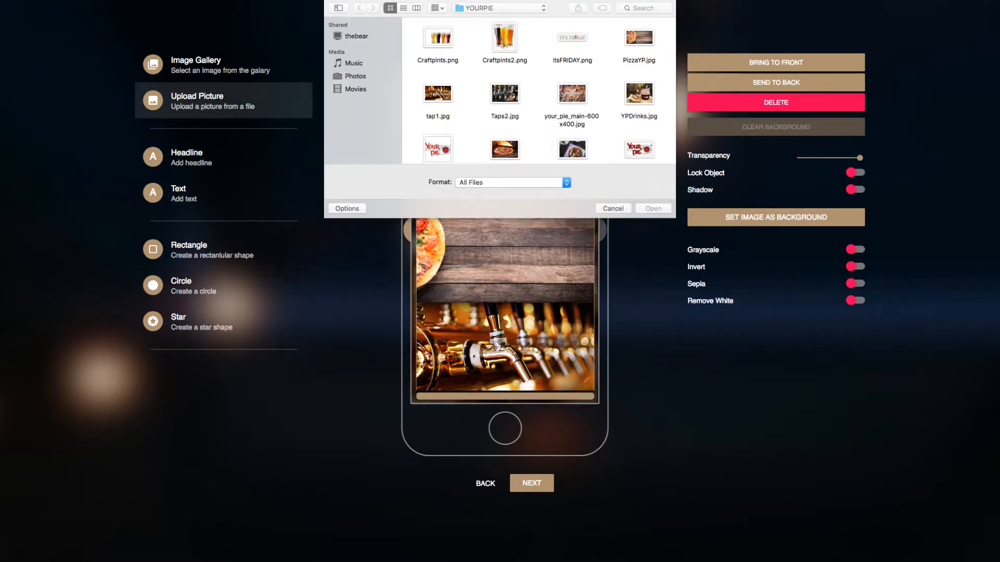
left_click(581, 39)
double_click(582, 39)
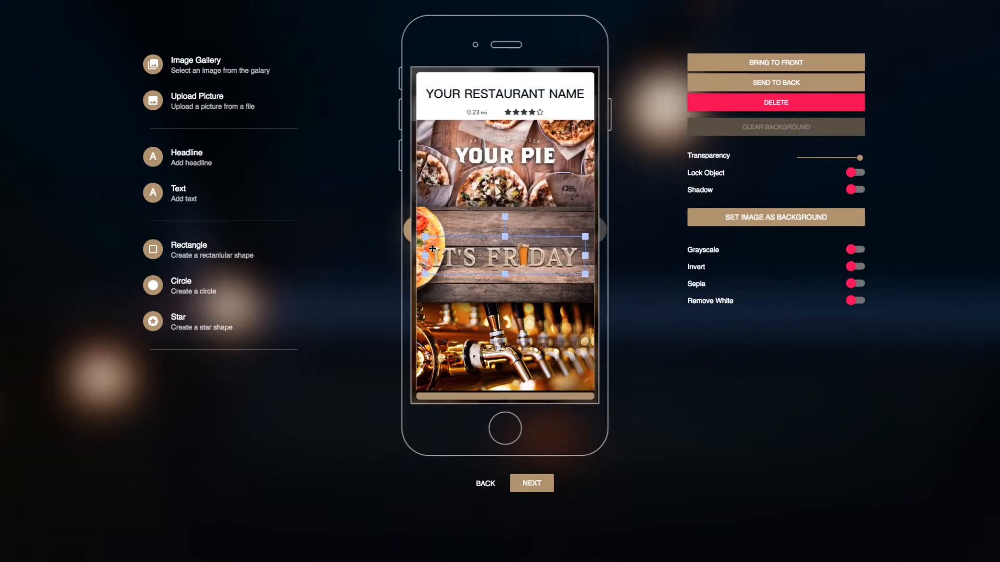
left_click_drag(426, 254, 499, 222)
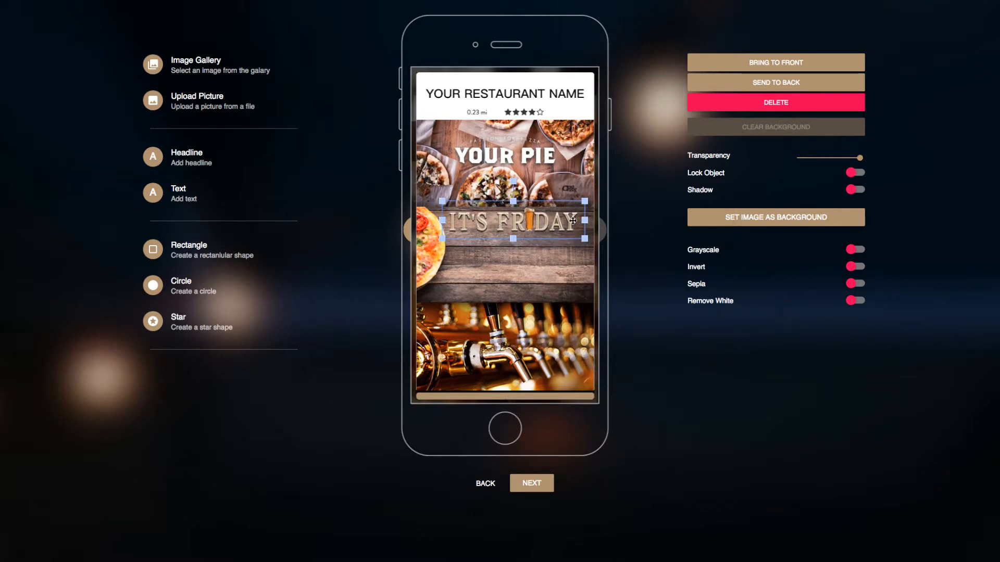
Step: Widen the IT'S FRIDAY title slightly and give it a solid black shadow (000000, opacity 100)
left_click_drag(584, 219, 598, 220)
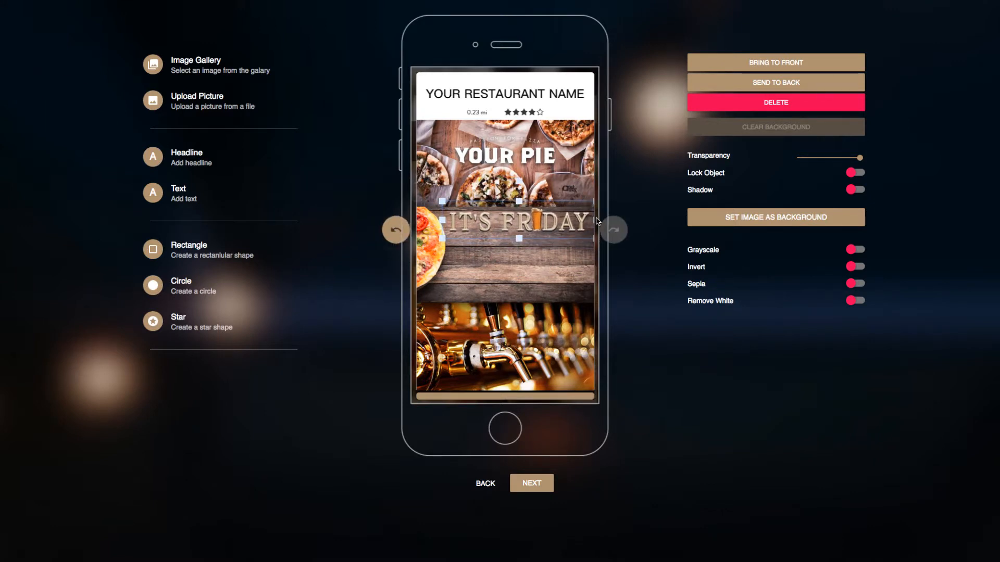
left_click(859, 191)
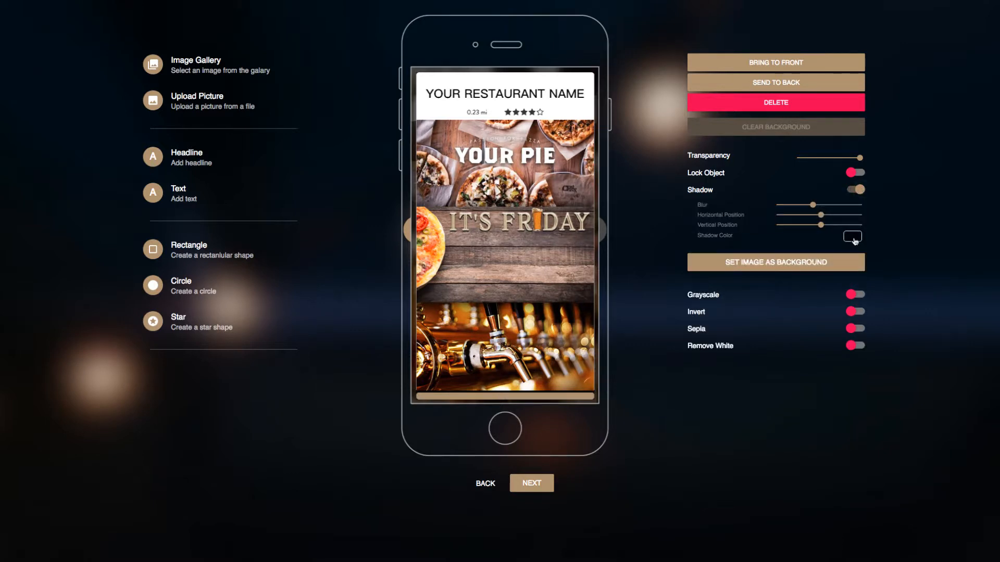
left_click(853, 239)
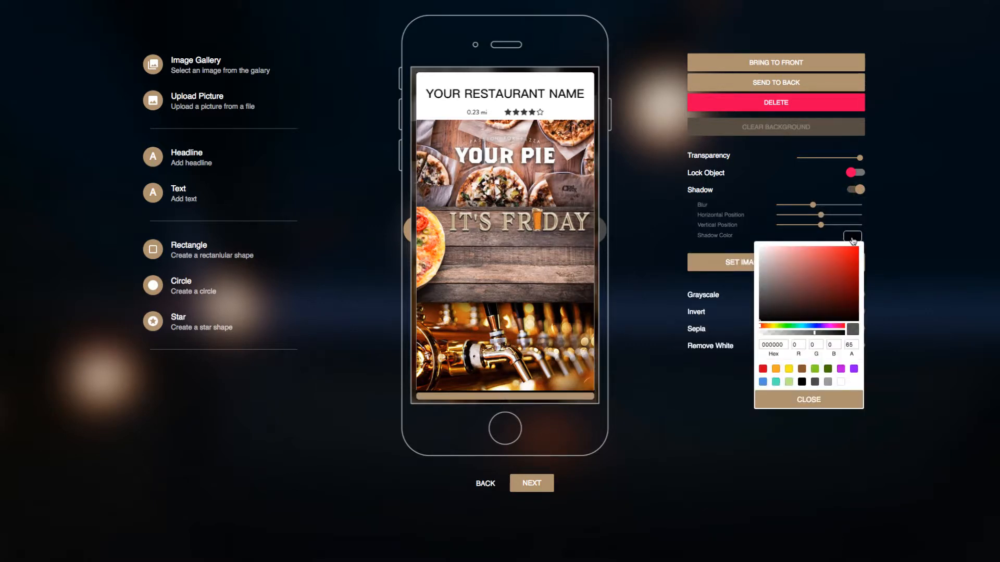
left_click(802, 383)
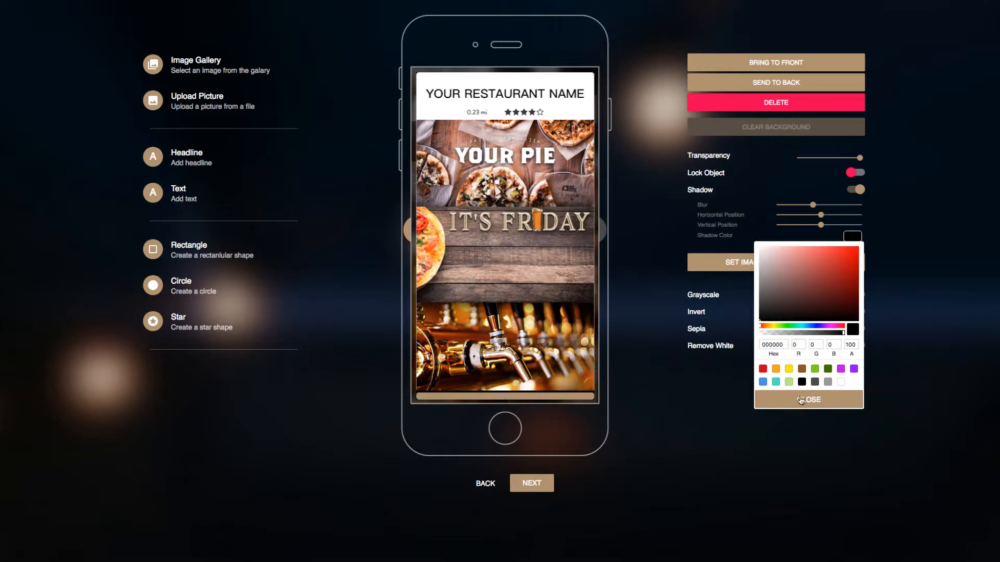
left_click(801, 401)
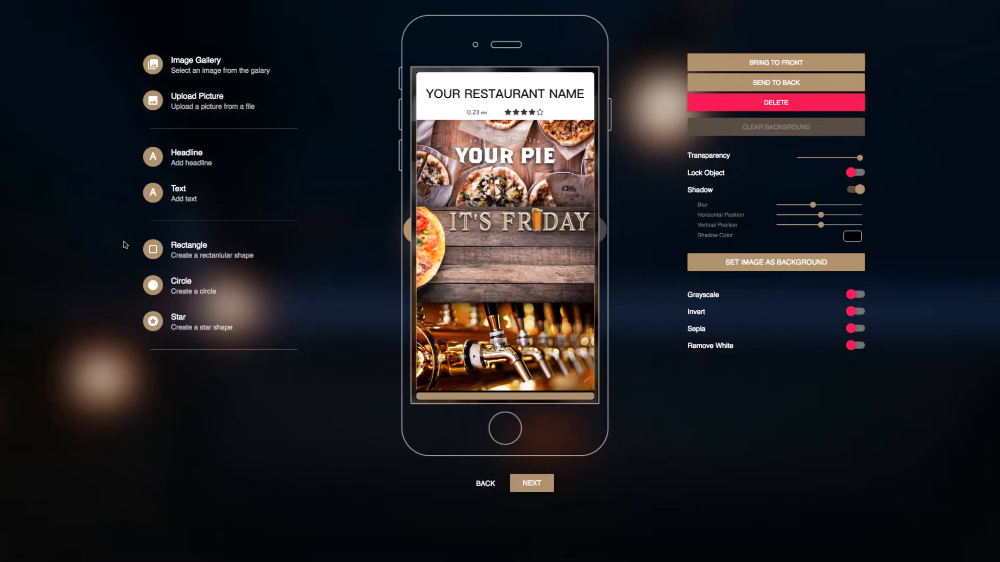
Step: Add a text box directly beneath the IT'S FRIDAY title and widen it to match the title's width
left_click(184, 196)
left_click_drag(494, 206, 485, 249)
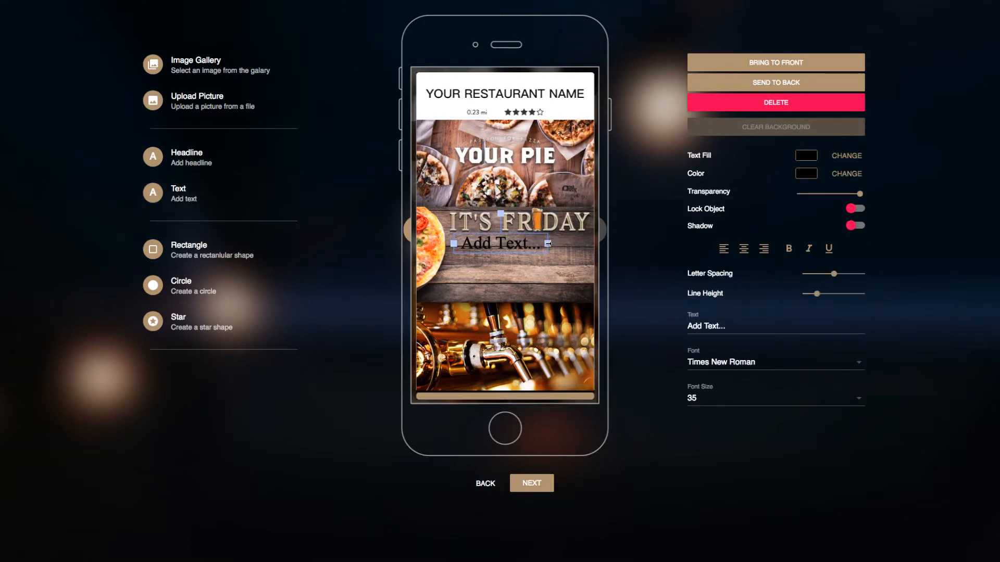
left_click_drag(548, 243, 592, 243)
left_click_drag(453, 243, 448, 243)
Step: Set the color of the new text beneath the title to white
left_click(845, 174)
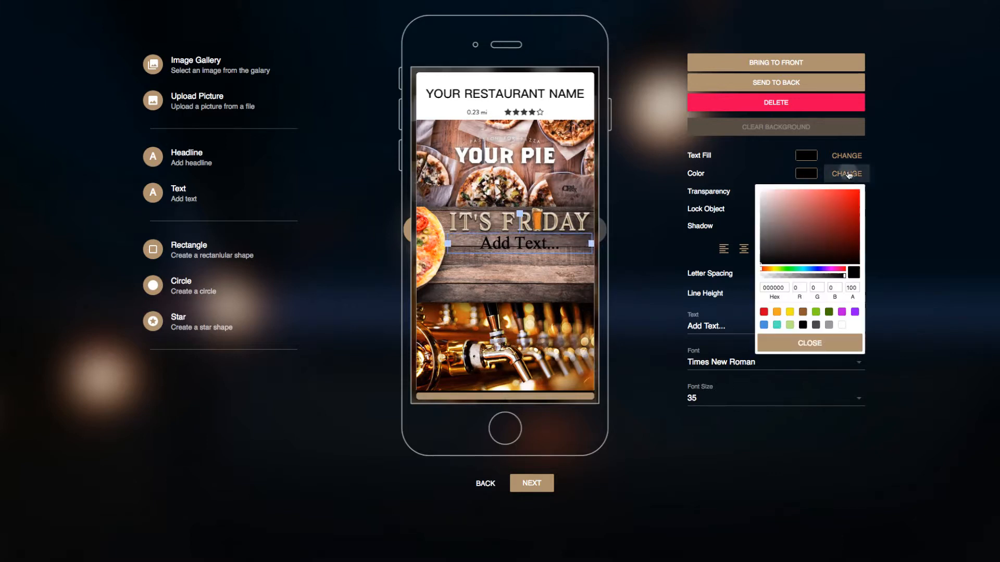
left_click(845, 326)
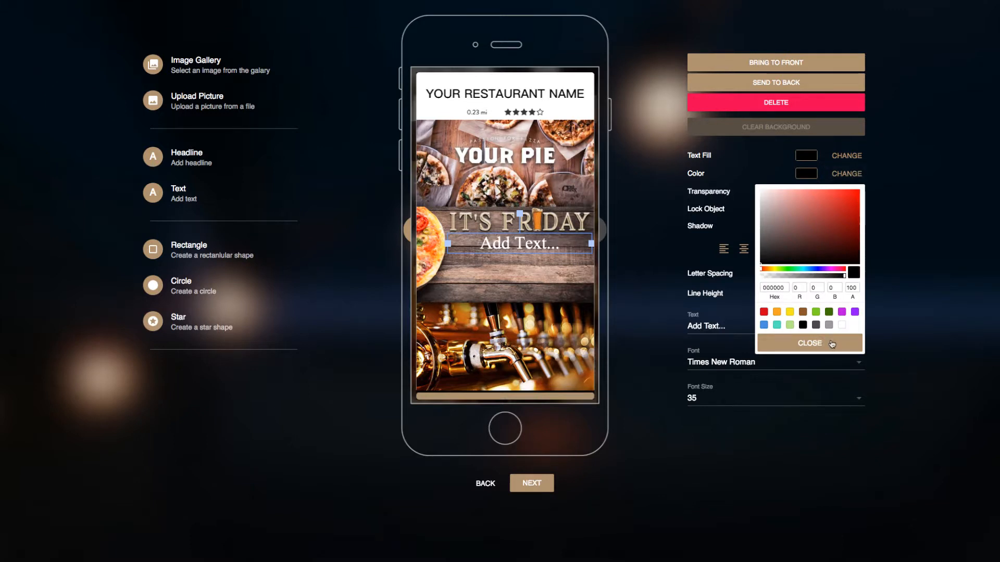
left_click(831, 344)
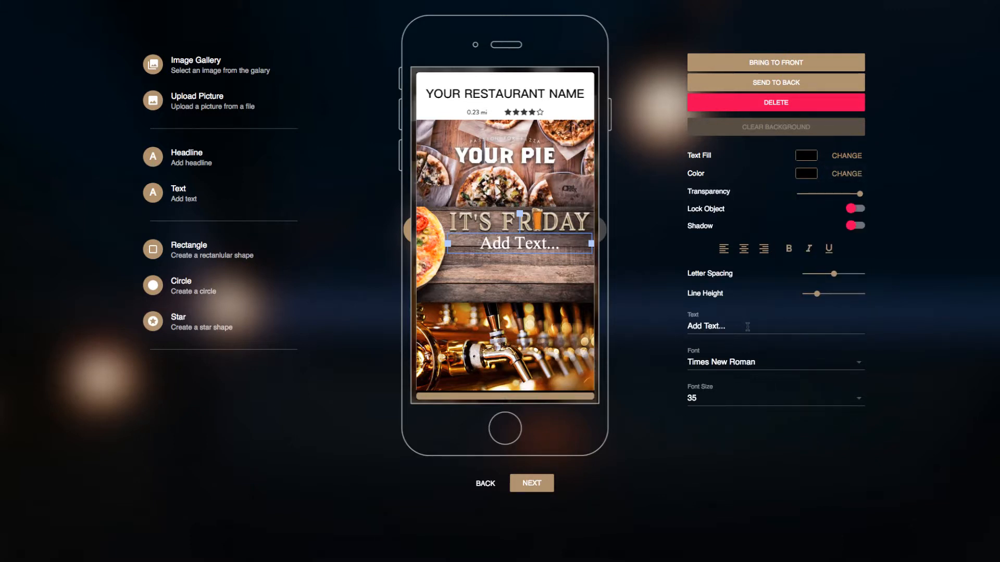
Step: Replace the placeholder text with "This Reminder Brought to you by your Friendly Neighborhood"
left_click_drag(732, 326, 654, 321)
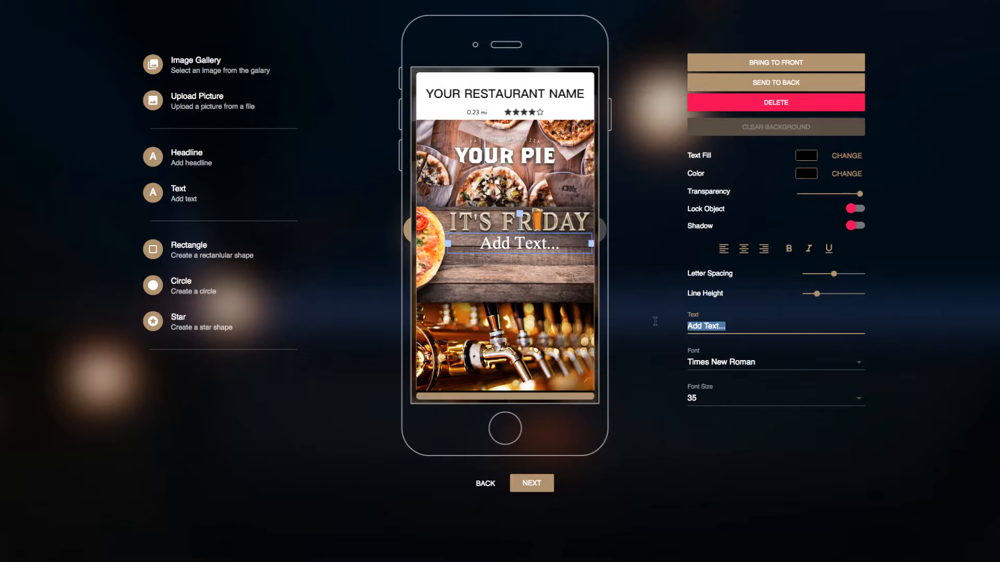
type("This ")
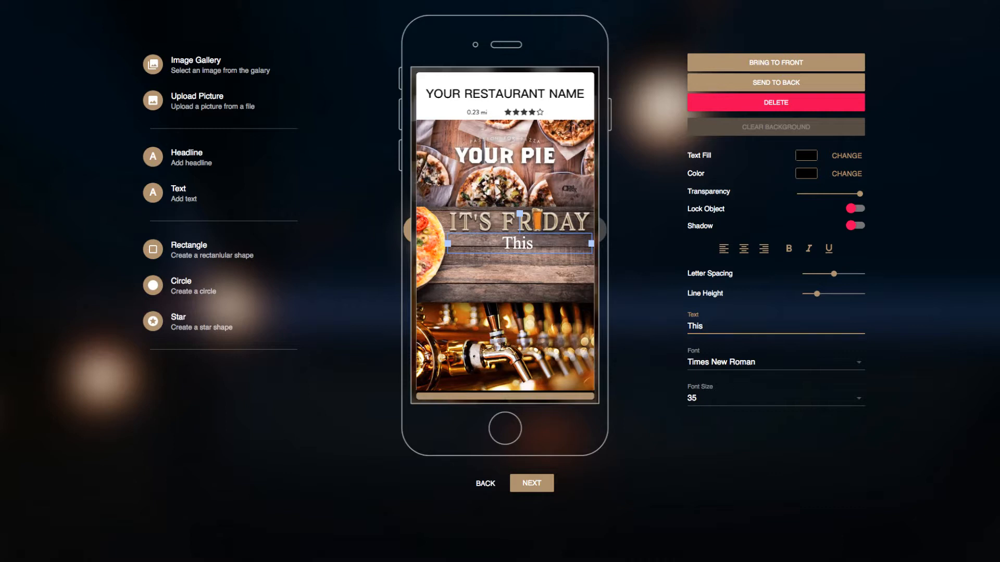
type("Remin")
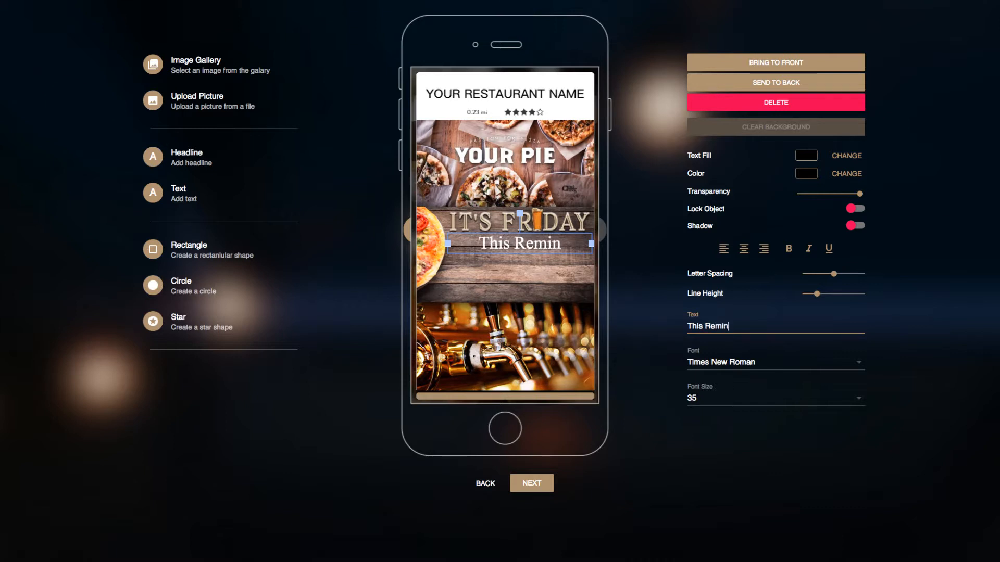
type("der")
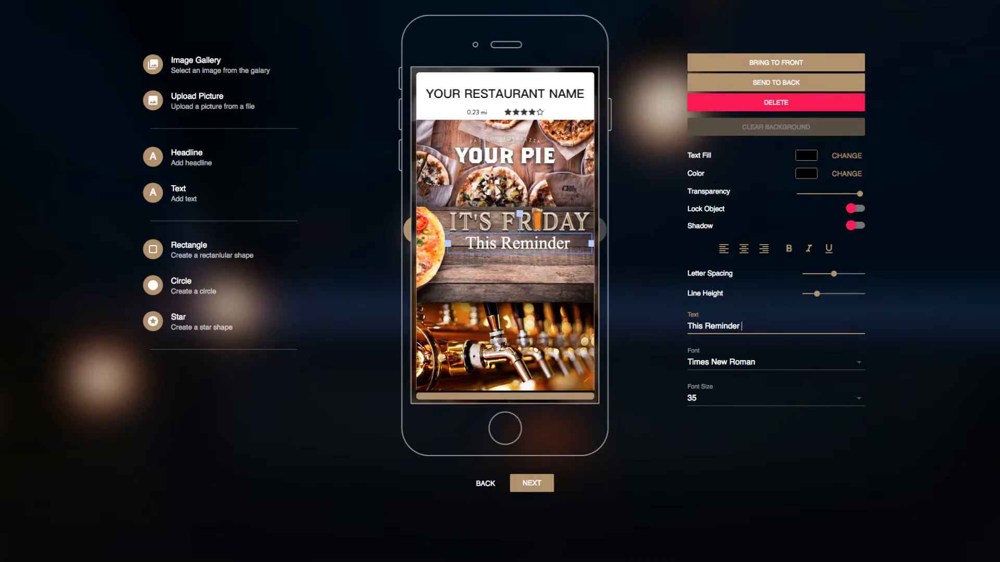
type(" Br")
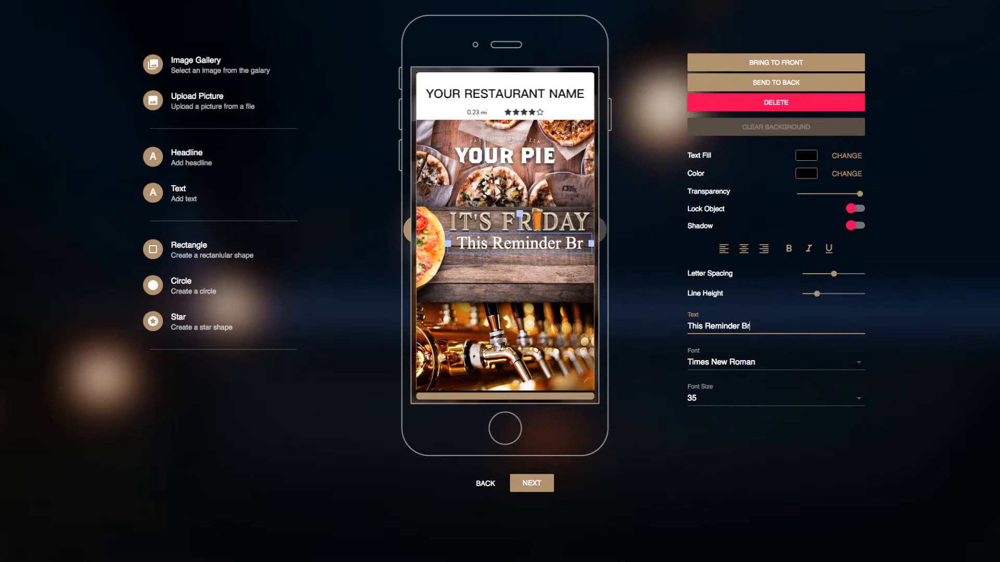
type("ought ")
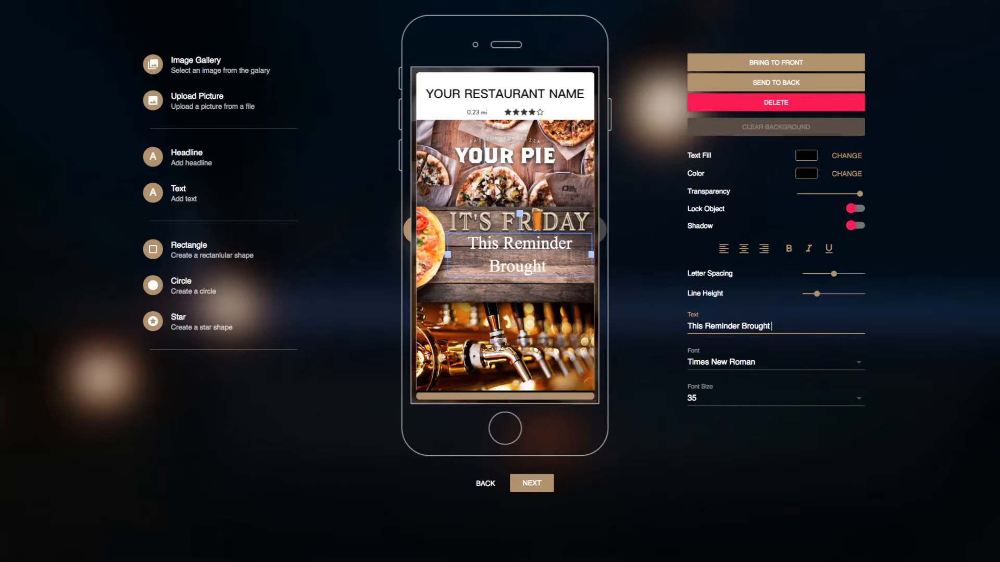
type("to you")
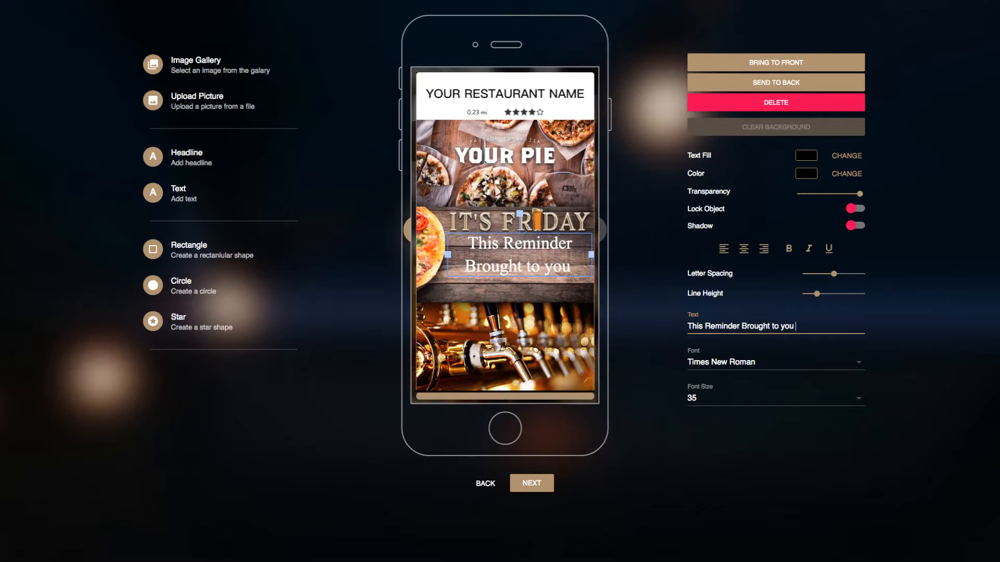
type(" by y")
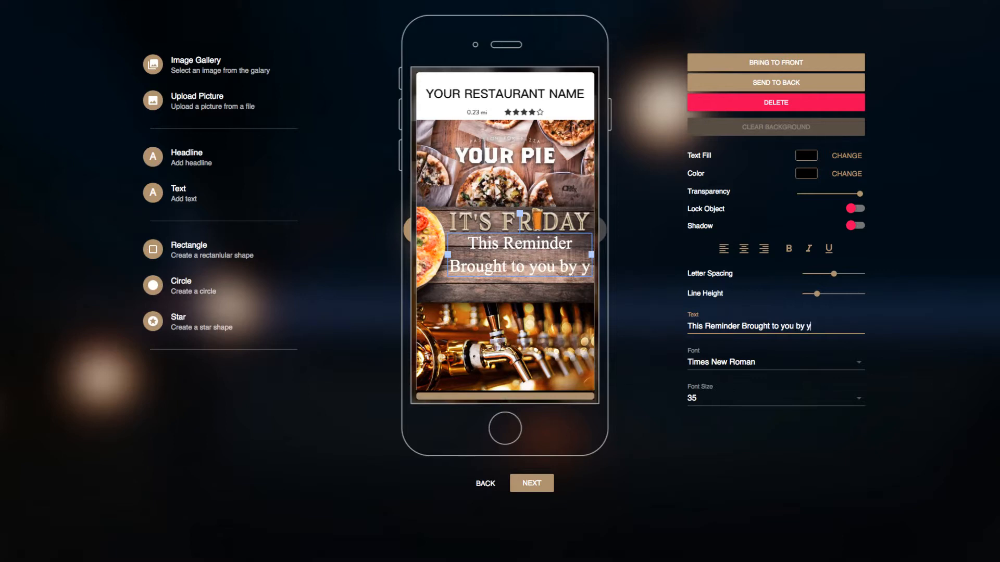
type("our")
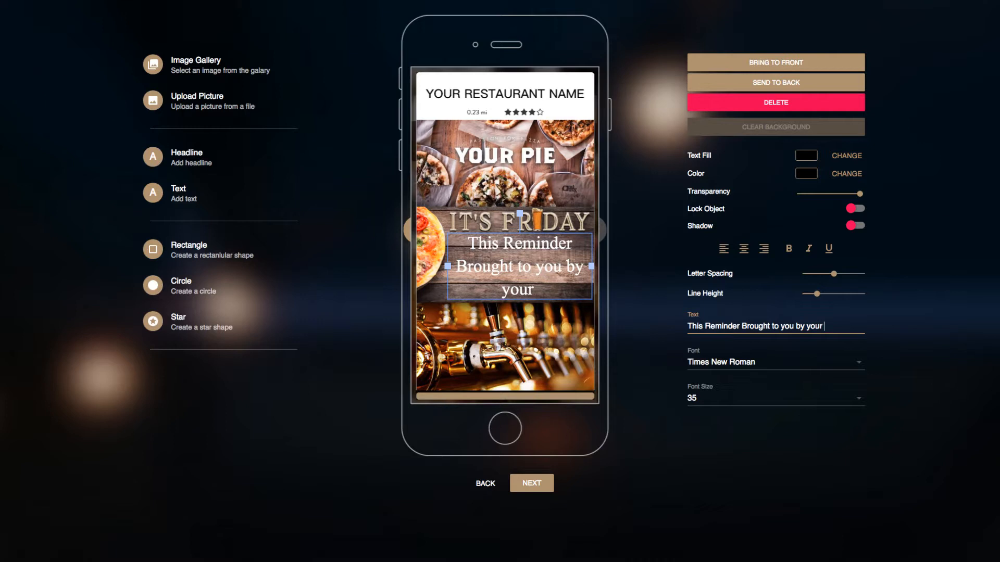
type(" Fri")
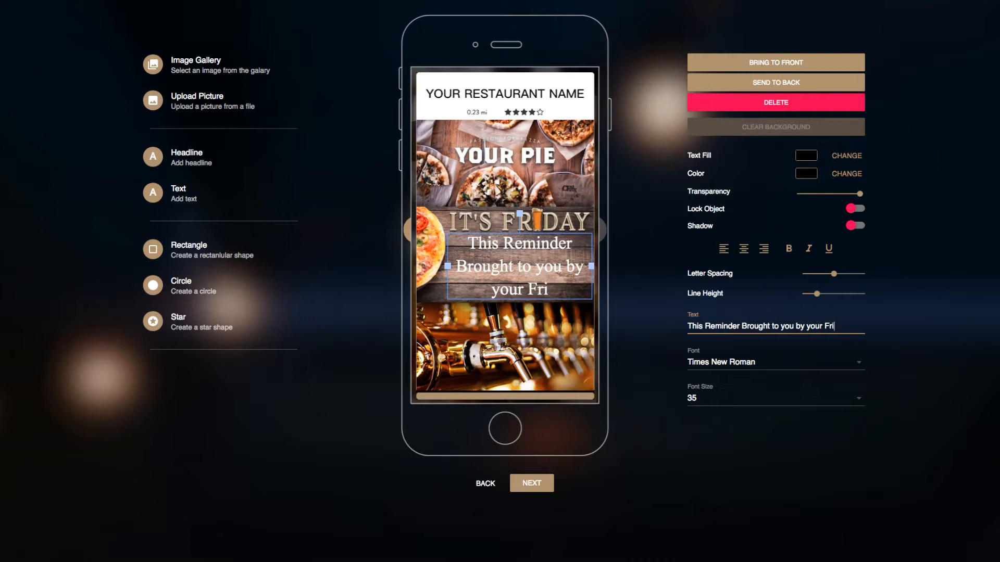
type("endl")
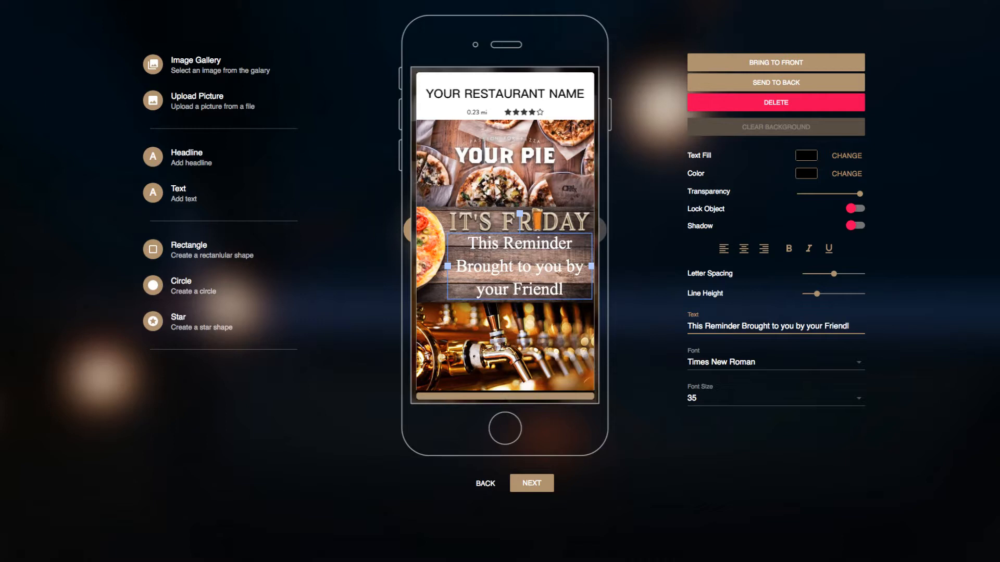
type("y Nei")
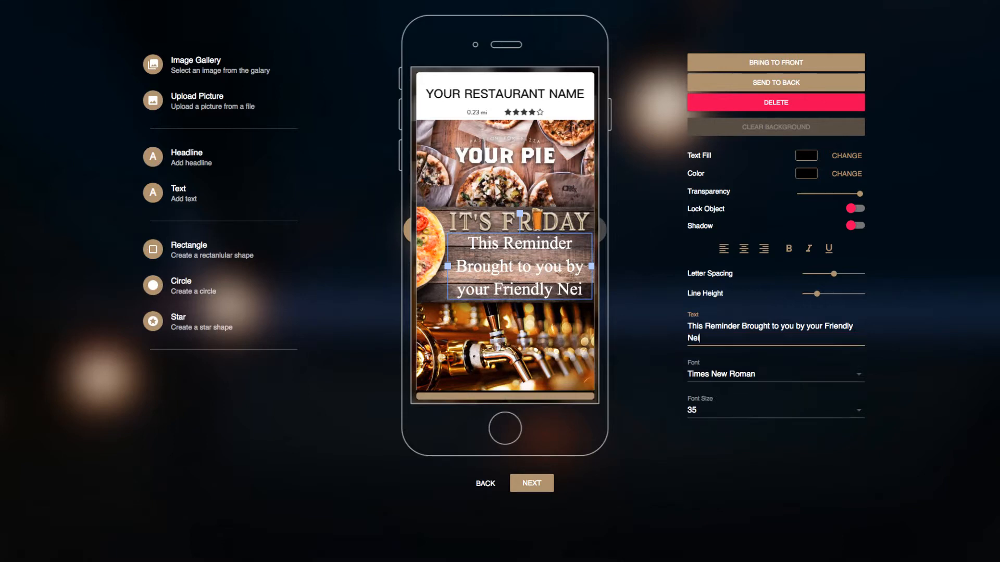
type("ghbor")
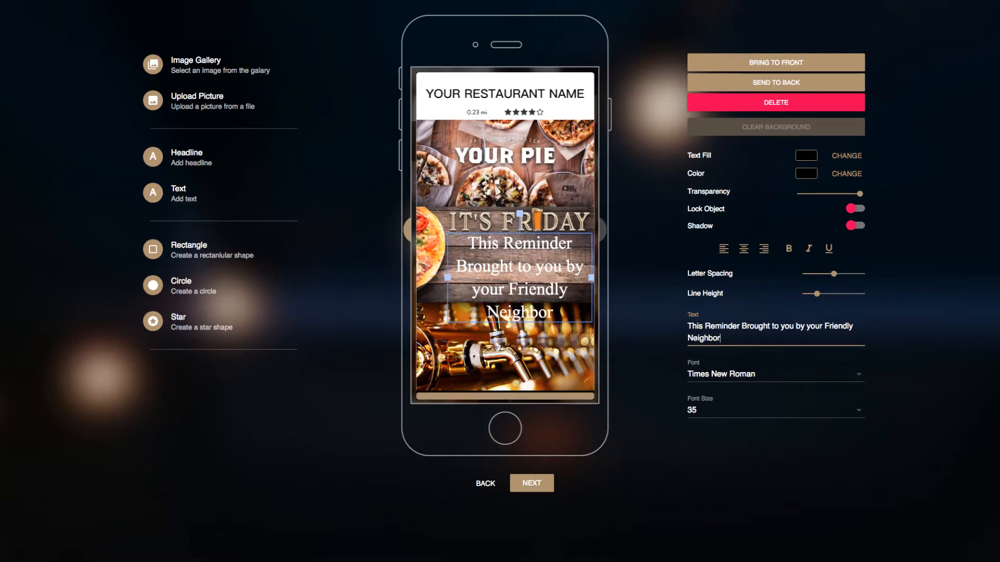
type("hood")
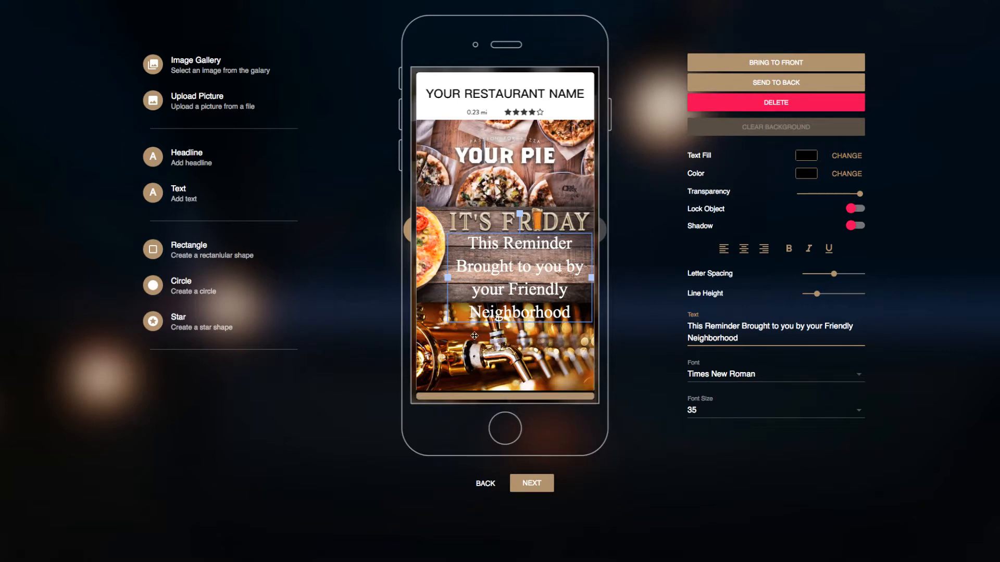
Step: Set the reminder text's font size to 25 and extend its box slightly toward the pizza
left_click(694, 412)
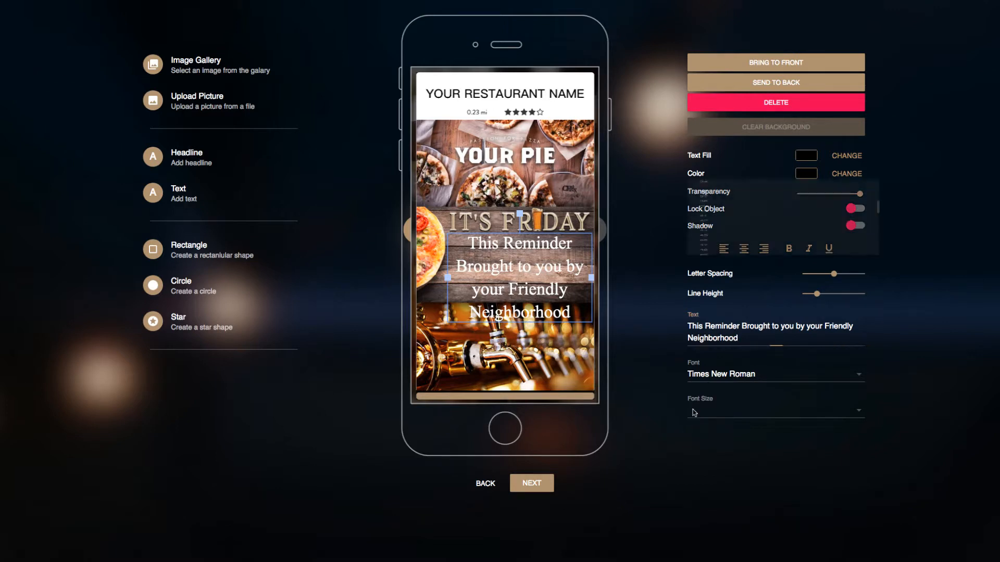
scroll(708, 271, "up", 4)
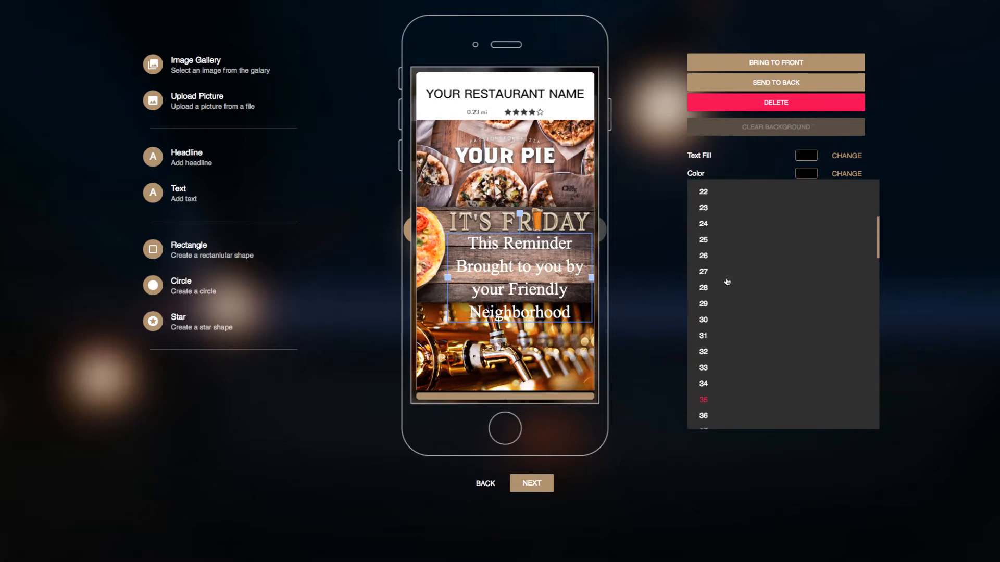
left_click(708, 243)
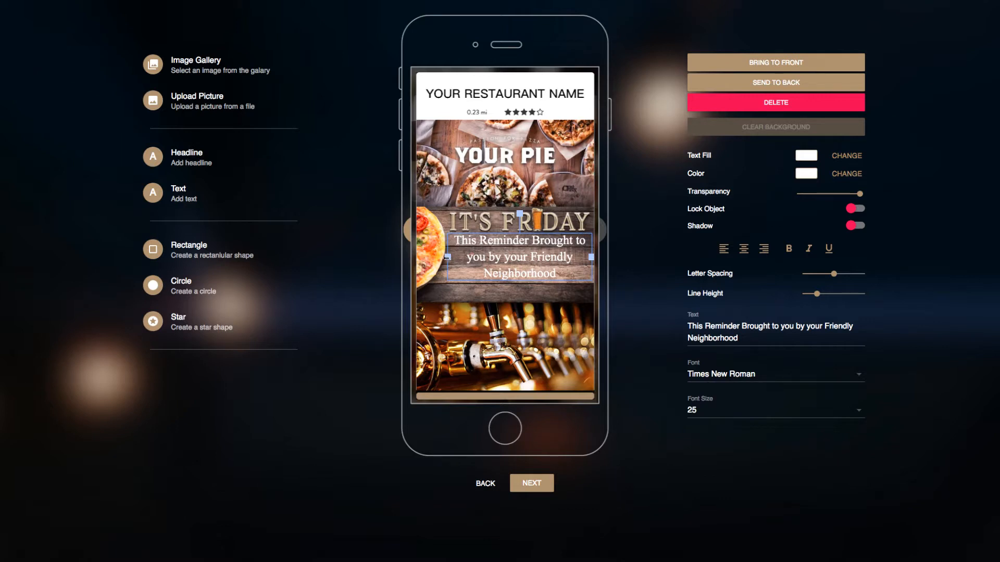
left_click_drag(447, 257, 440, 258)
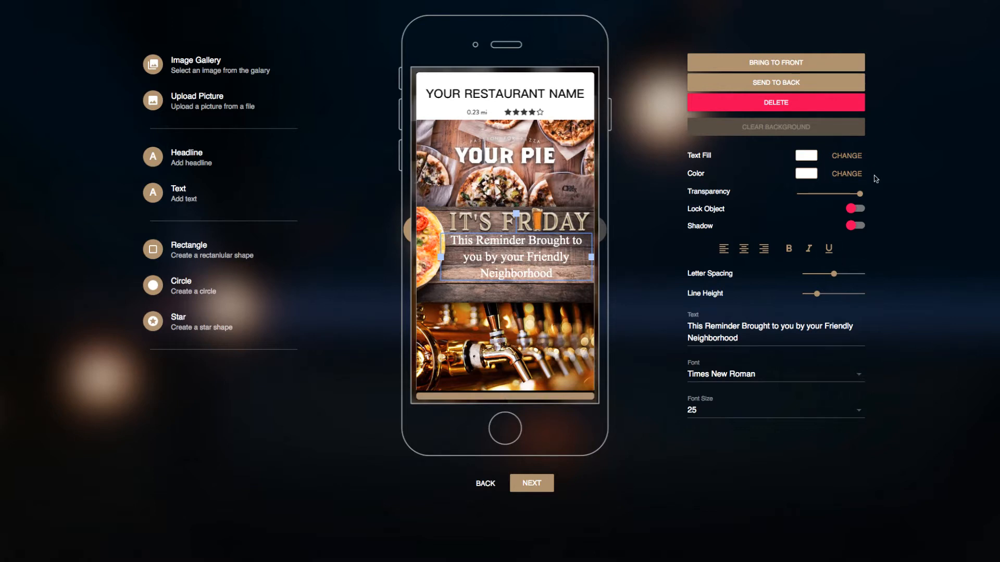
Step: Add a shadow to the reminder text, set its color to solid black (000000, opacity 100) and deselect the text
left_click(861, 226)
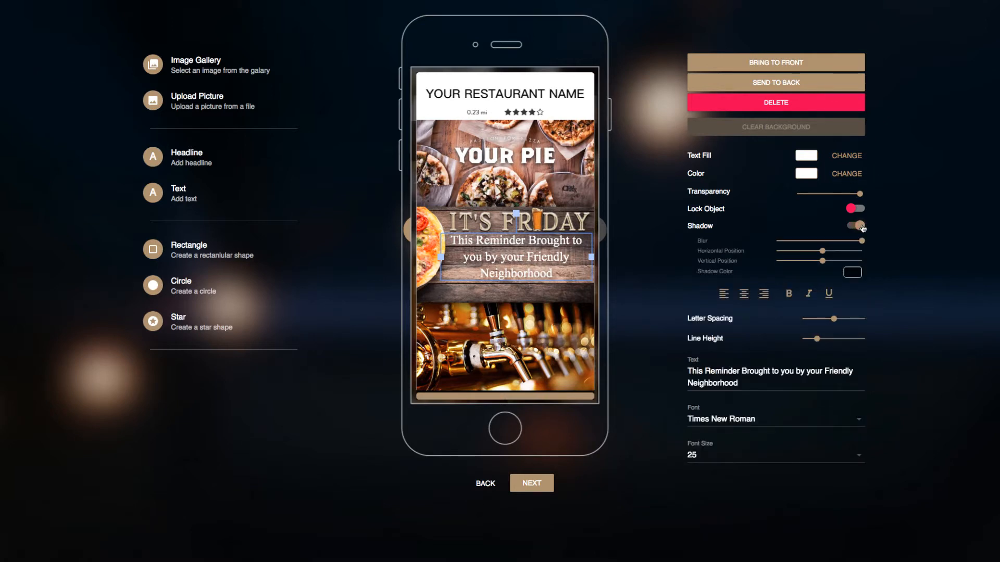
left_click(850, 277)
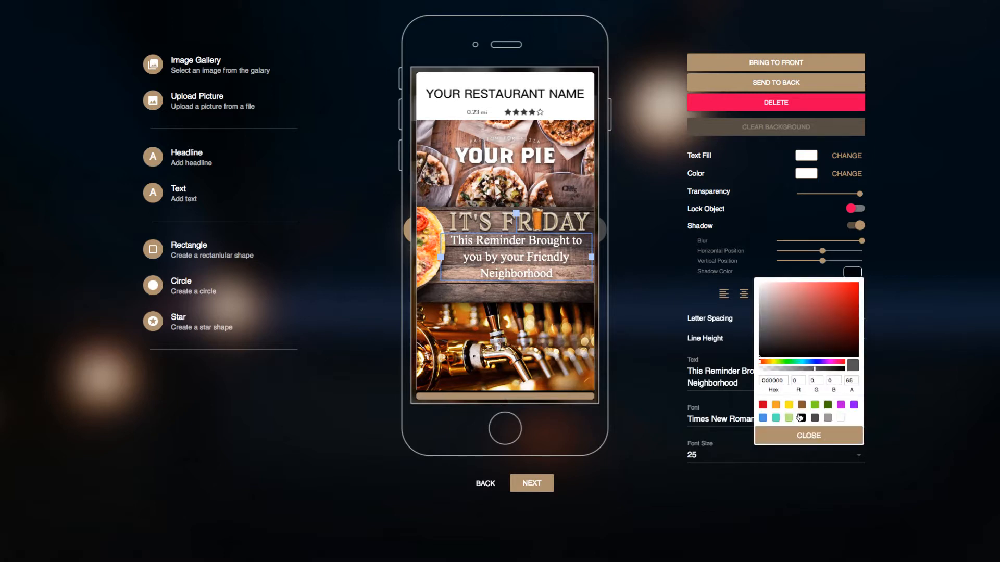
left_click(800, 418)
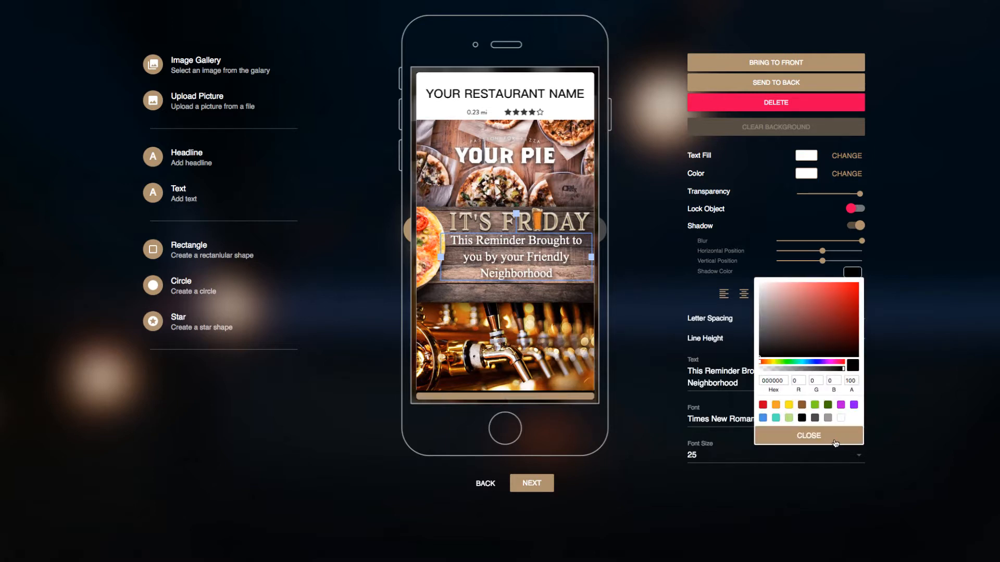
left_click(811, 434)
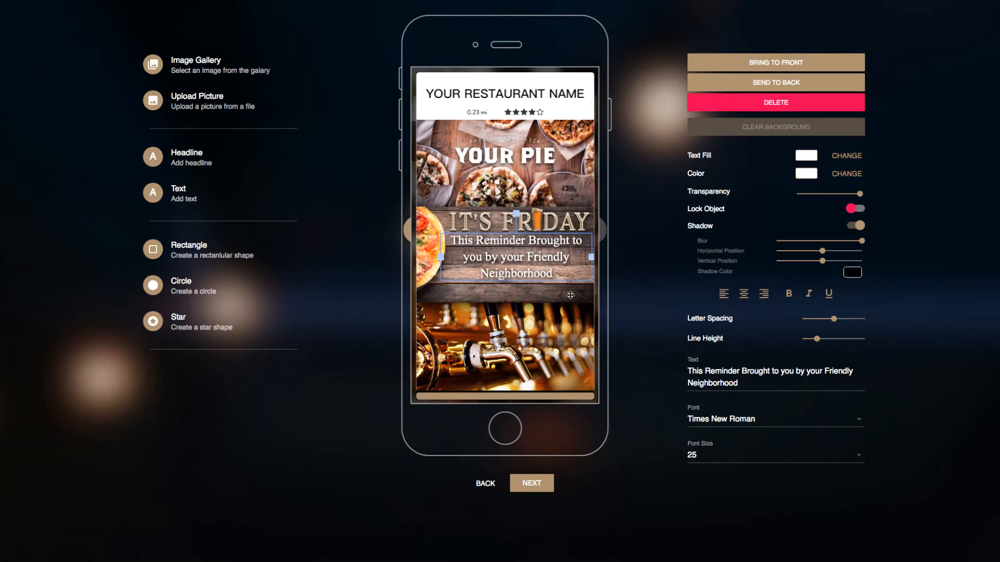
left_click(642, 272)
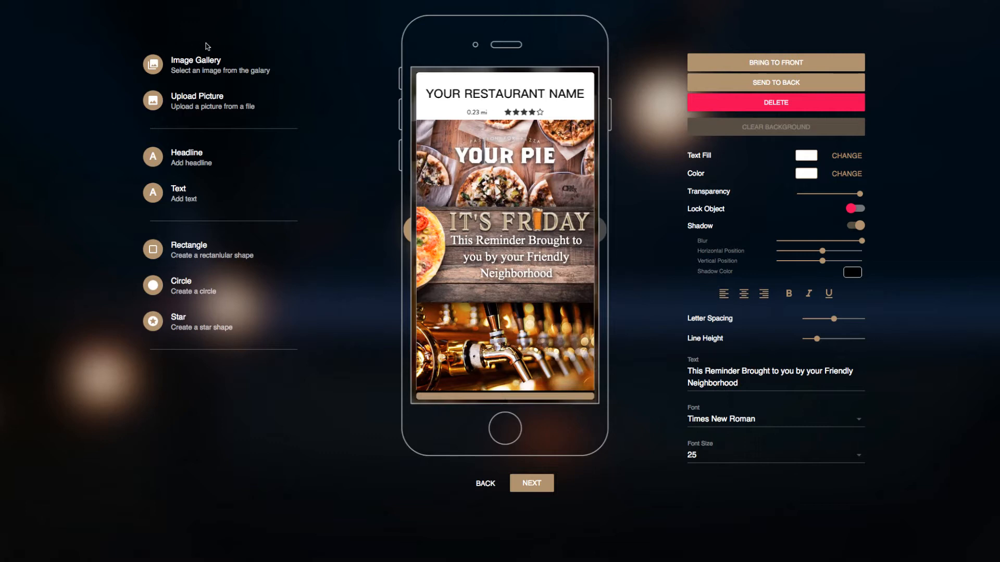
left_click(191, 105)
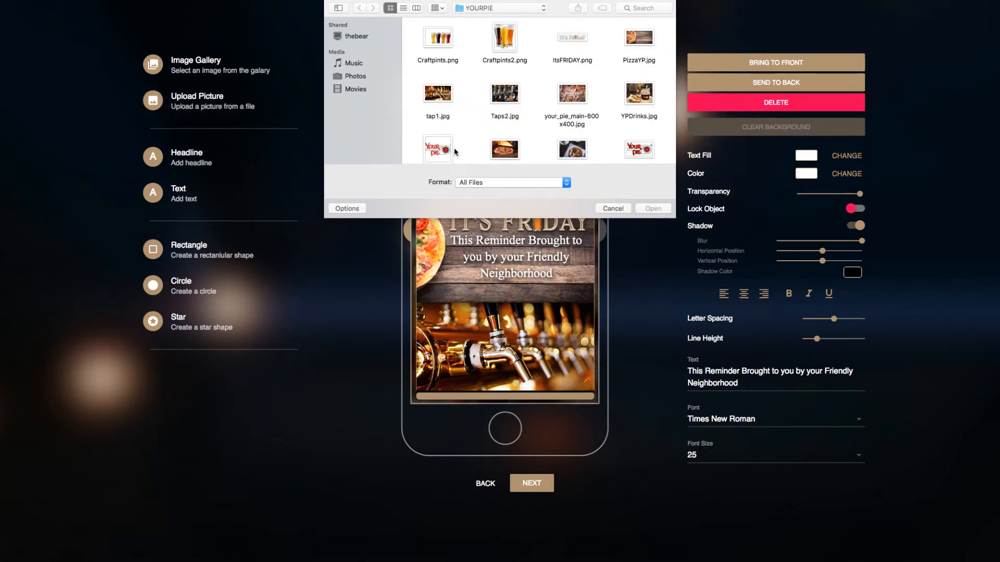
double_click(639, 150)
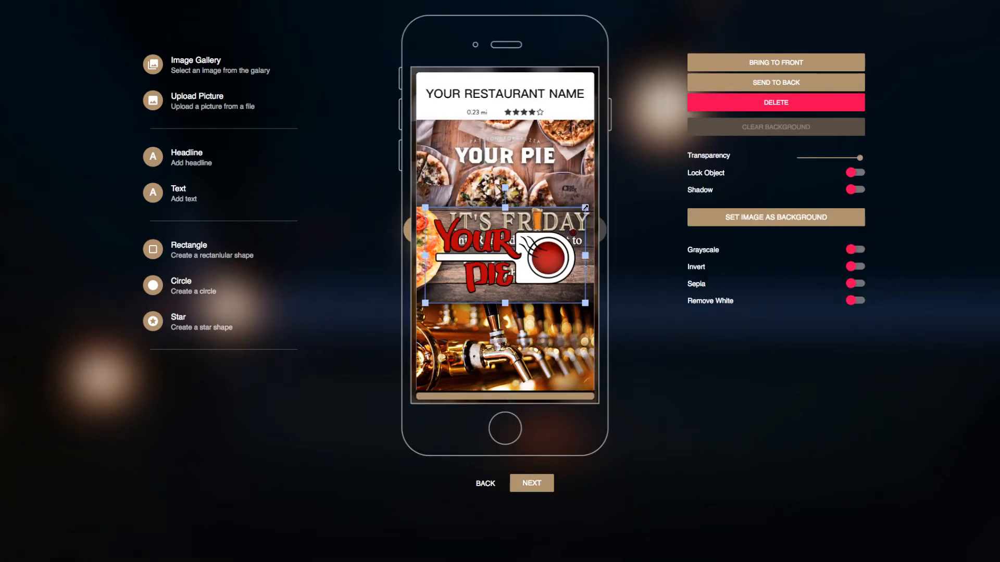
left_click_drag(585, 207, 535, 265)
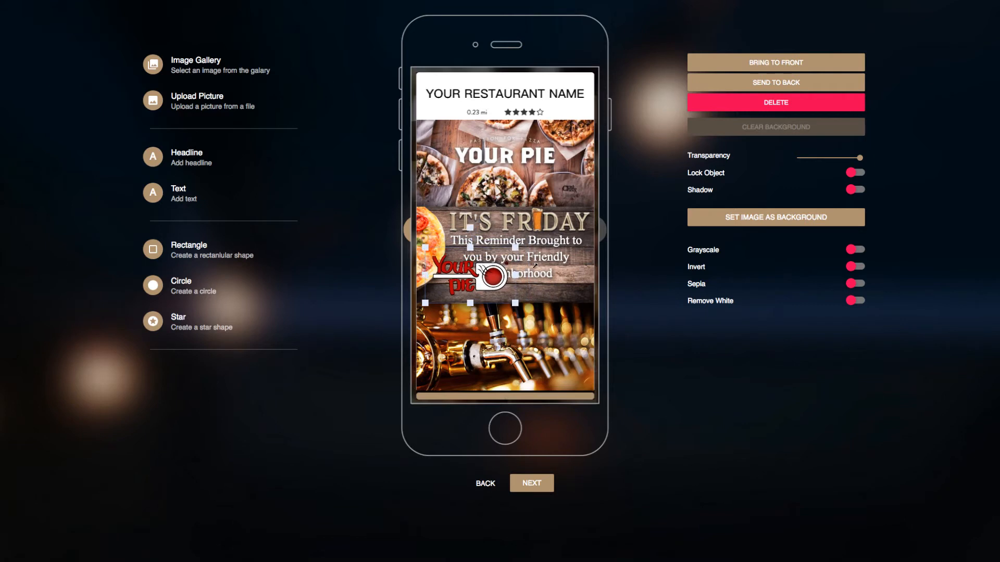
left_click_drag(455, 274, 503, 298)
left_click(651, 270)
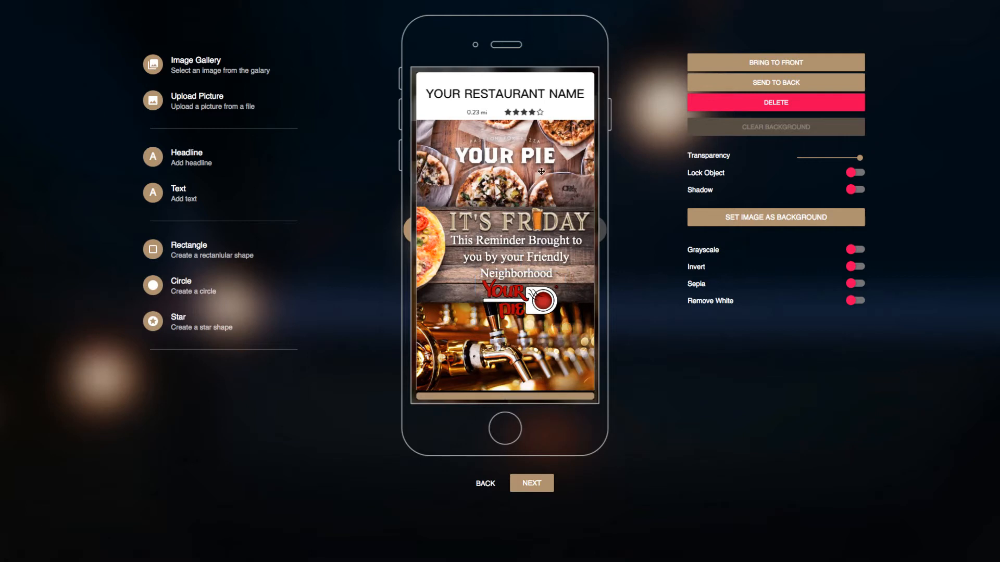
left_click(537, 302)
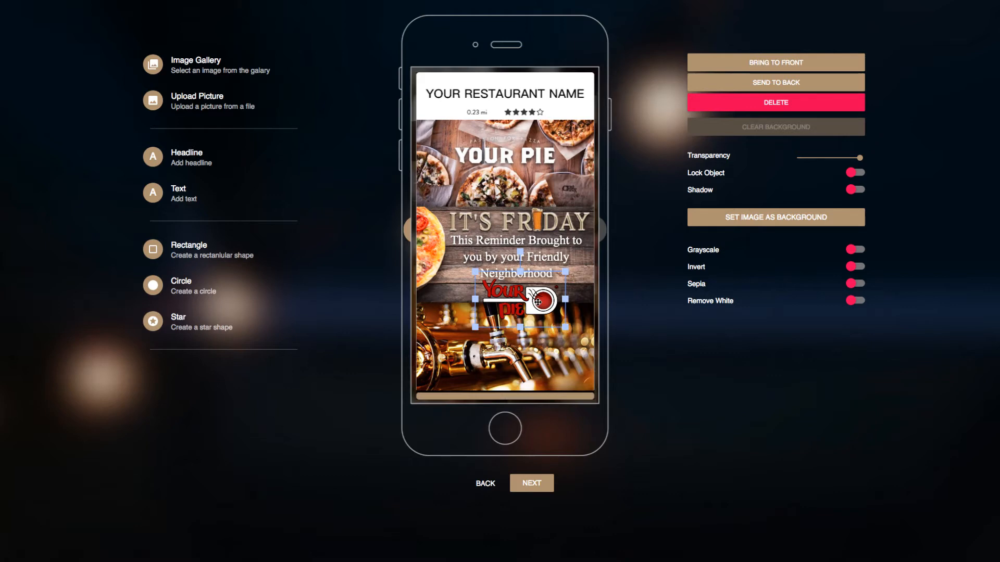
left_click(727, 104)
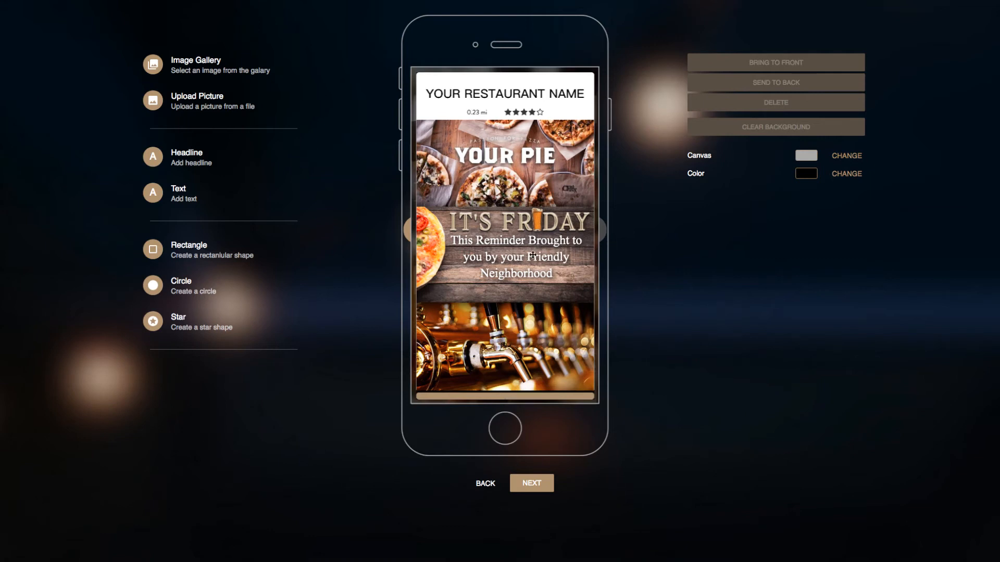
Step: Add a headline reading "YOUR PIE" and place it directly beneath the "Neighborhood" line of the reminder text
left_click(182, 157)
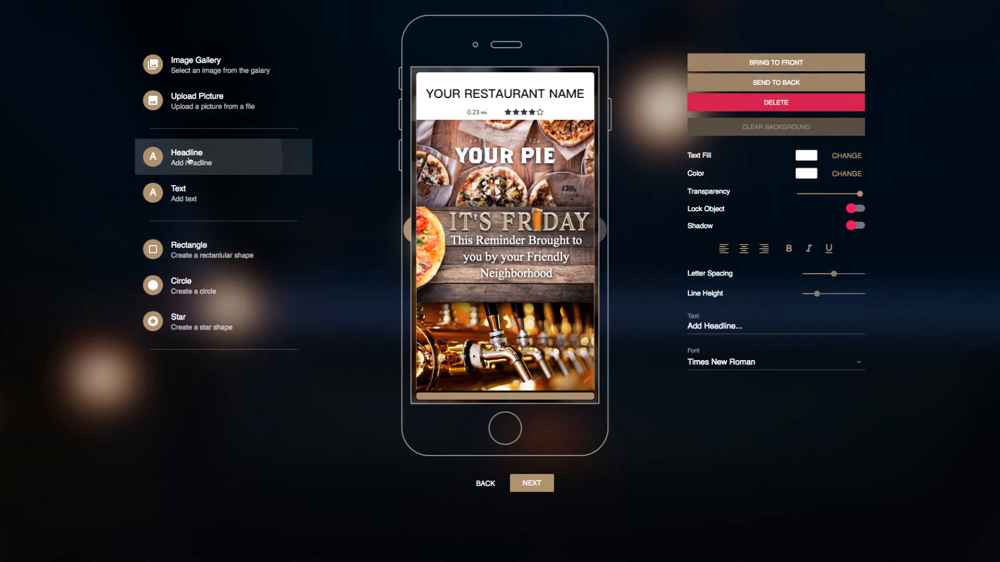
left_click_drag(764, 328, 646, 315)
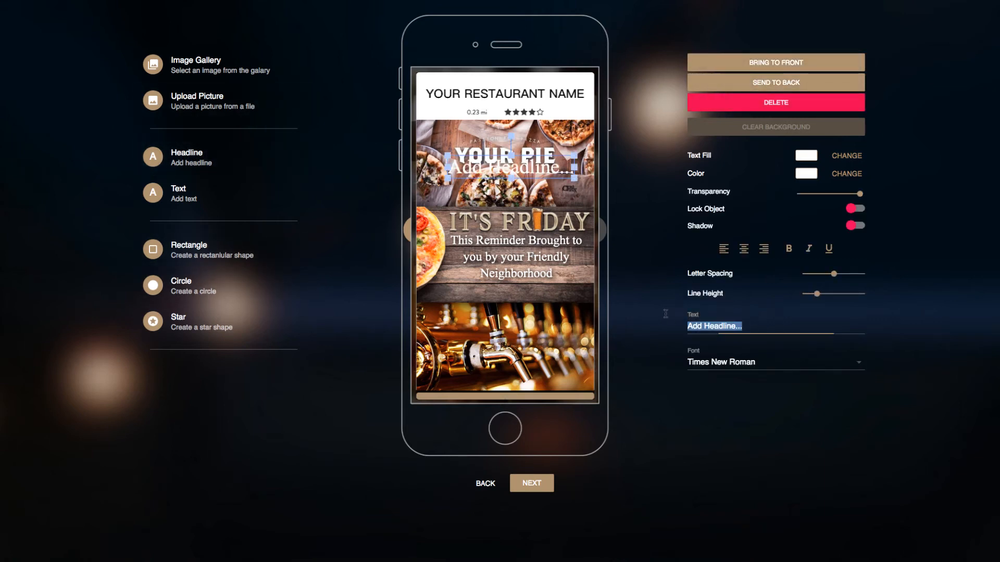
type("Y")
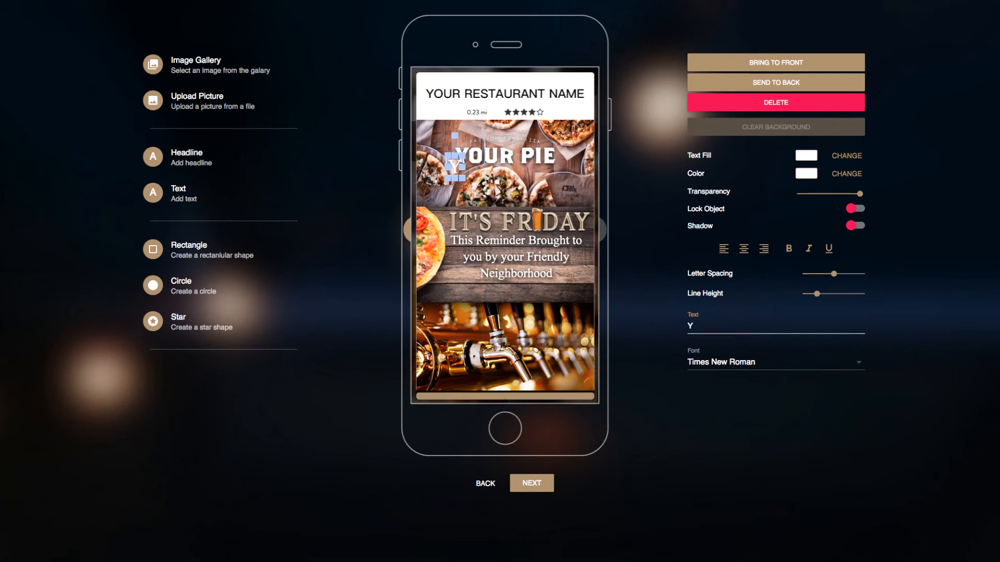
type("OUR P")
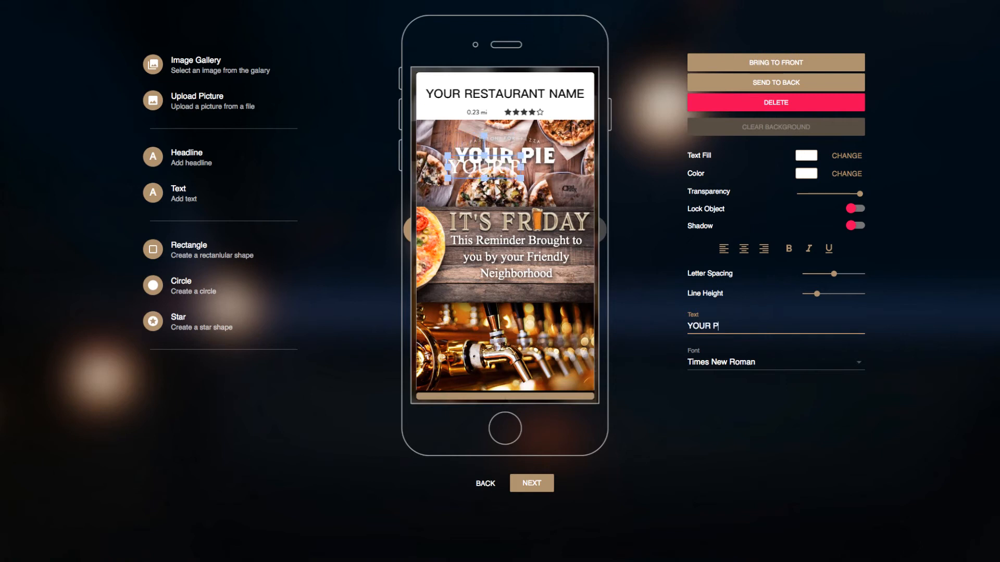
type("IE")
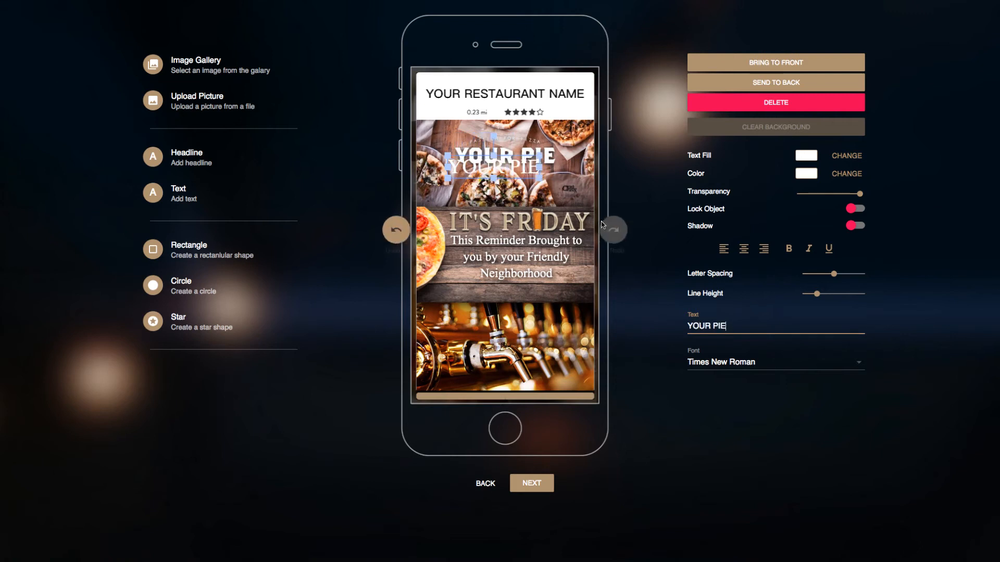
left_click_drag(493, 166, 519, 292)
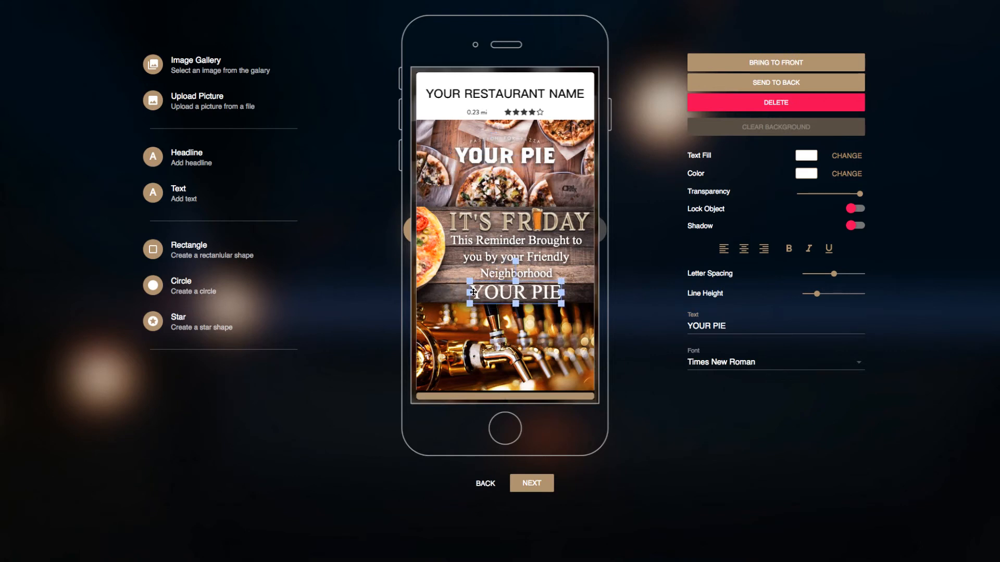
Step: Set the font of the new "YOUR PIE" headline to Judges
left_click(710, 363)
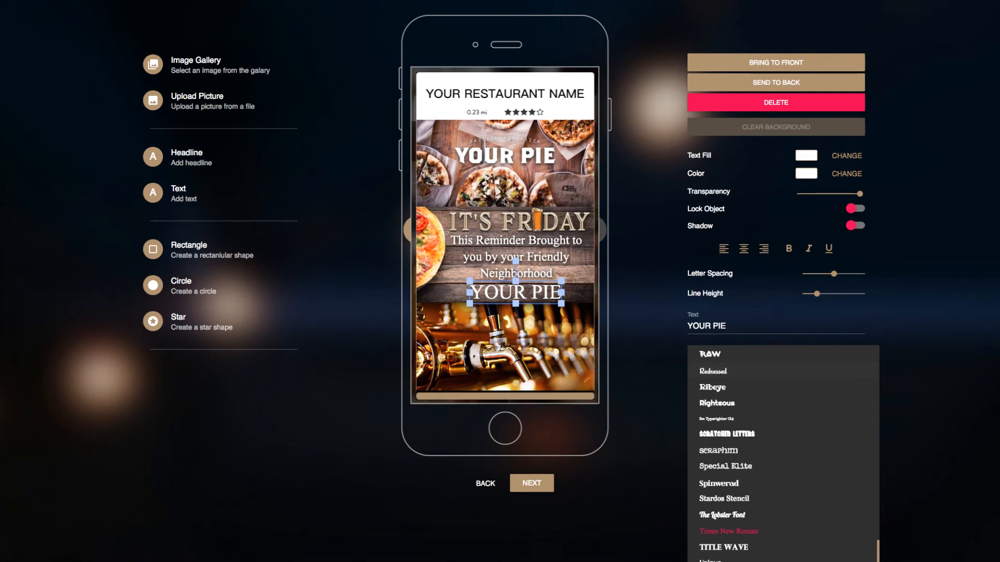
scroll(774, 387, "up", 15)
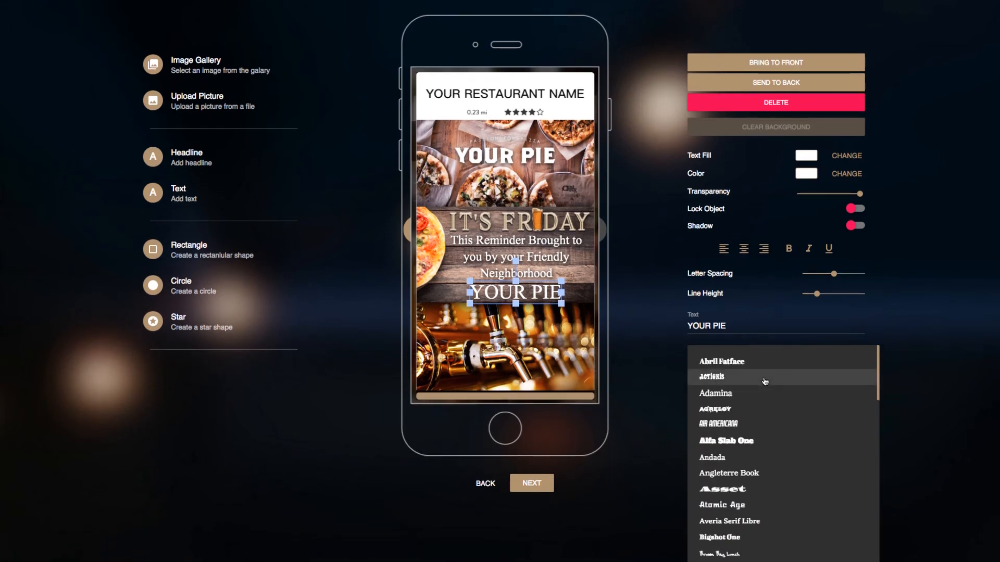
scroll(754, 479, "down", 5)
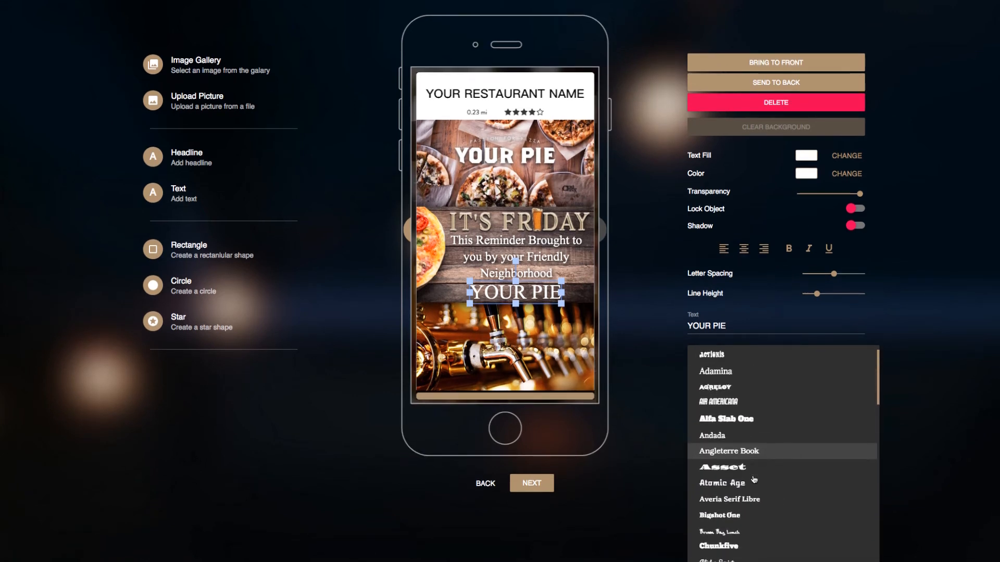
scroll(754, 479, "down", 5)
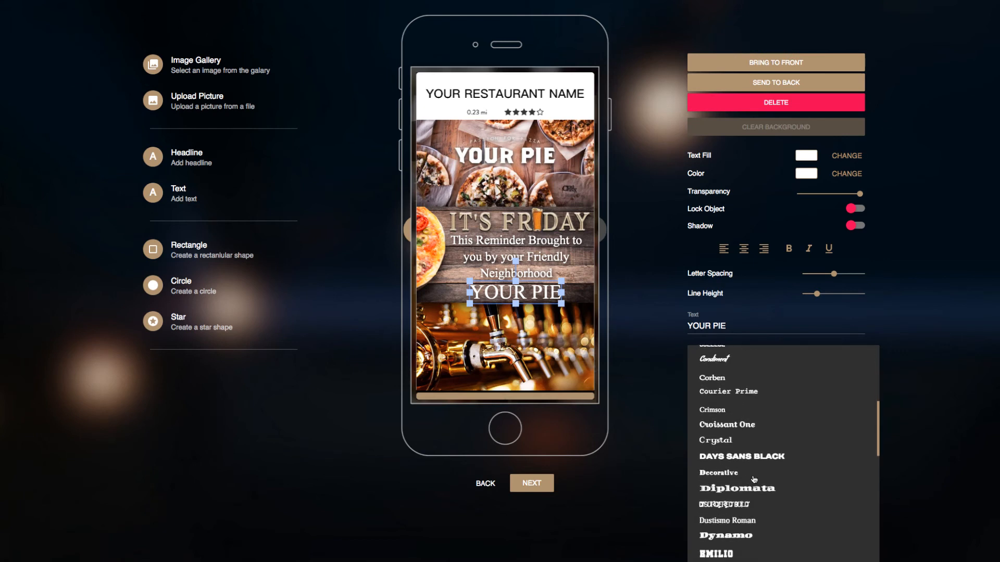
scroll(754, 479, "down", 1)
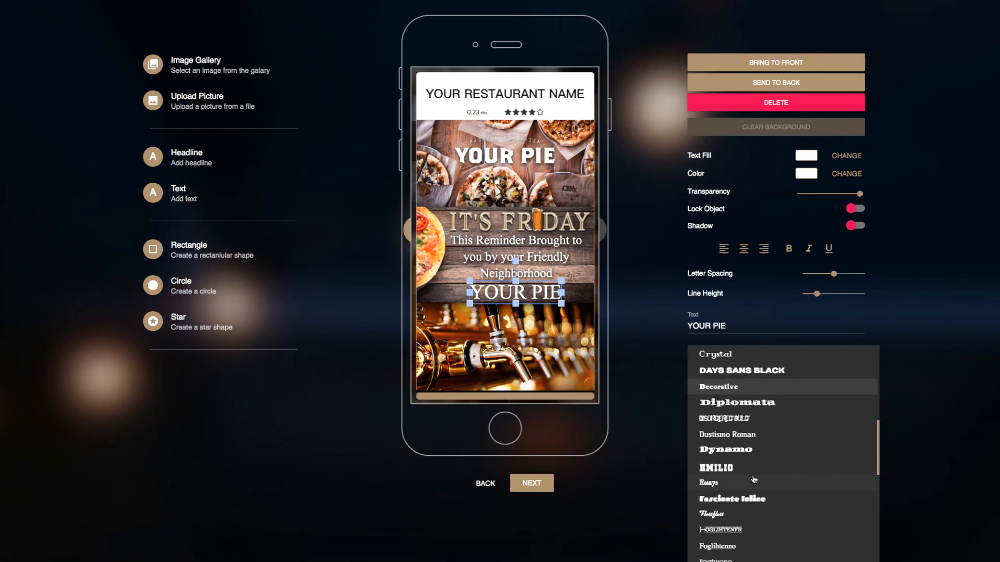
scroll(766, 482, "down", 2)
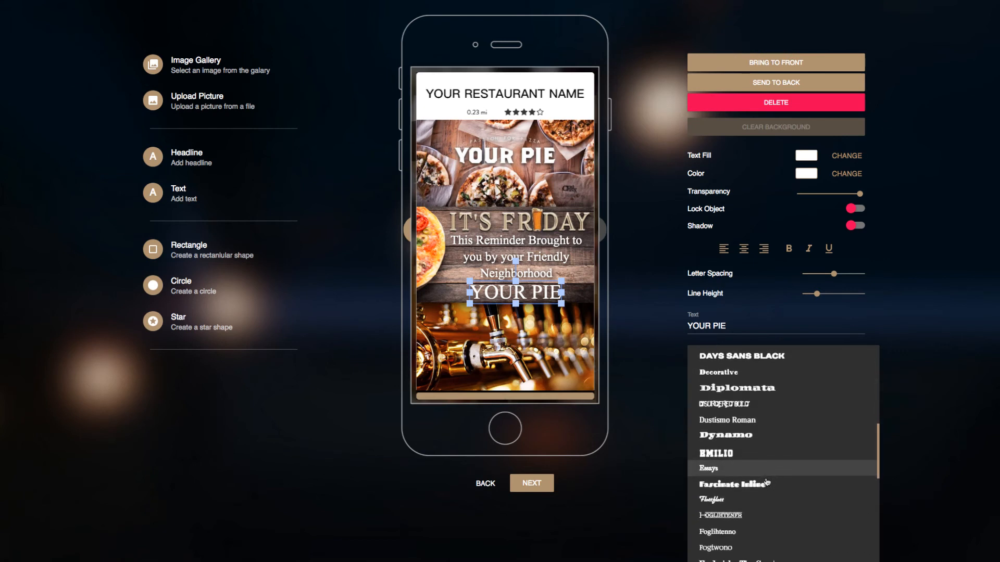
scroll(766, 481, "down", 2)
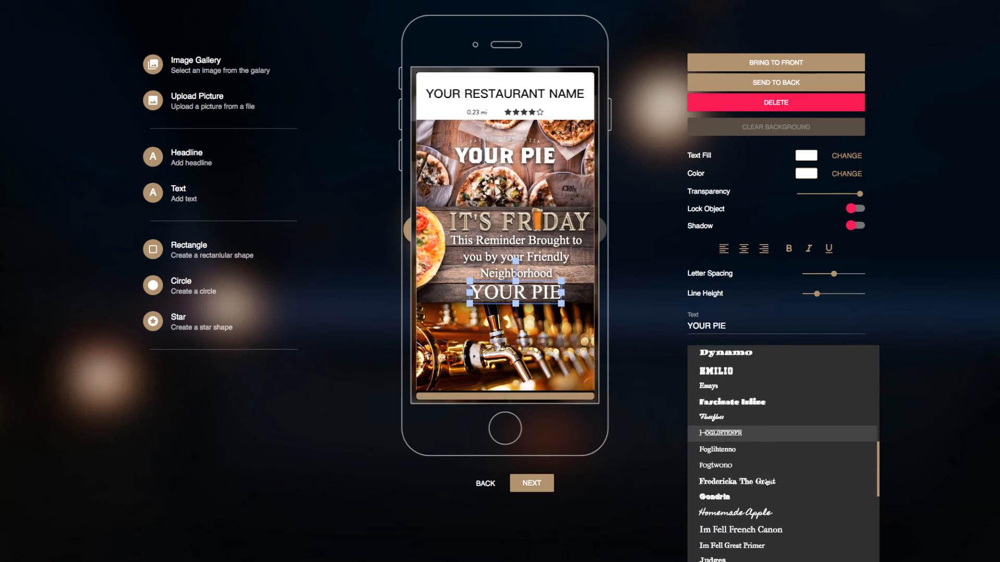
scroll(766, 481, "down", 3)
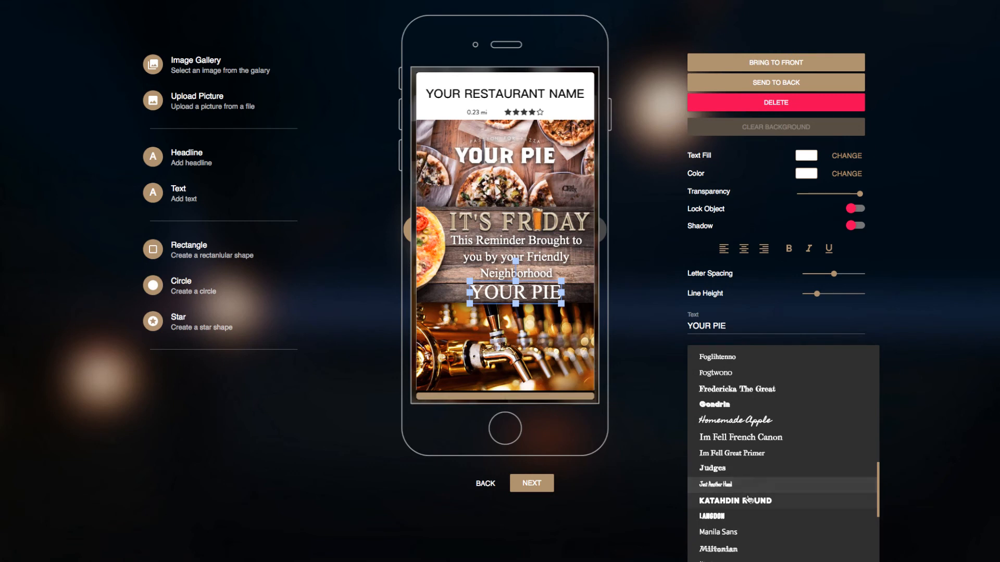
left_click(724, 470)
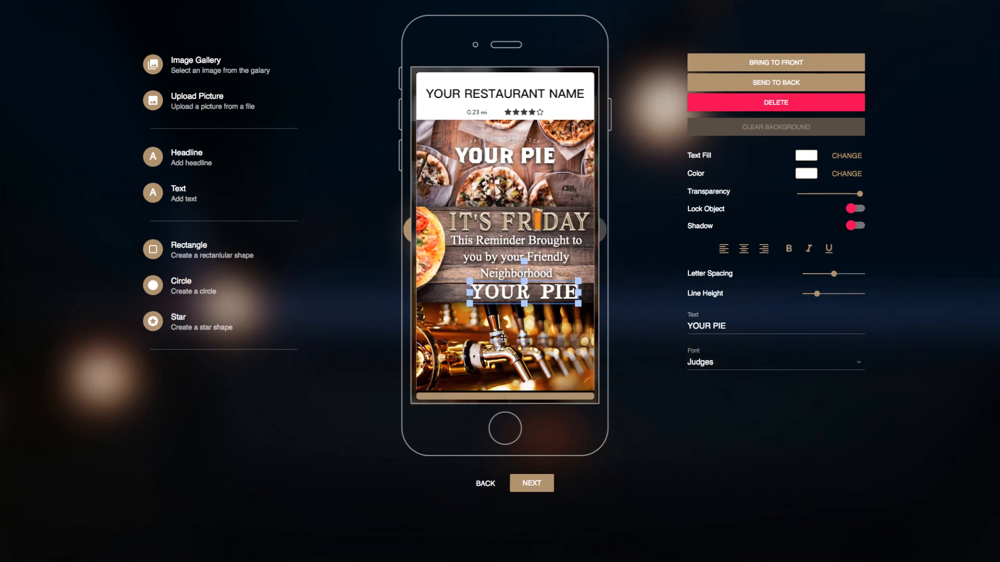
Step: Shift the "YOUR PIE" headline toward the pizza and widen it to roughly match the "It's Friday" title, centering it beneath the reminder text
left_click_drag(514, 295, 492, 294)
left_click_drag(556, 293, 584, 292)
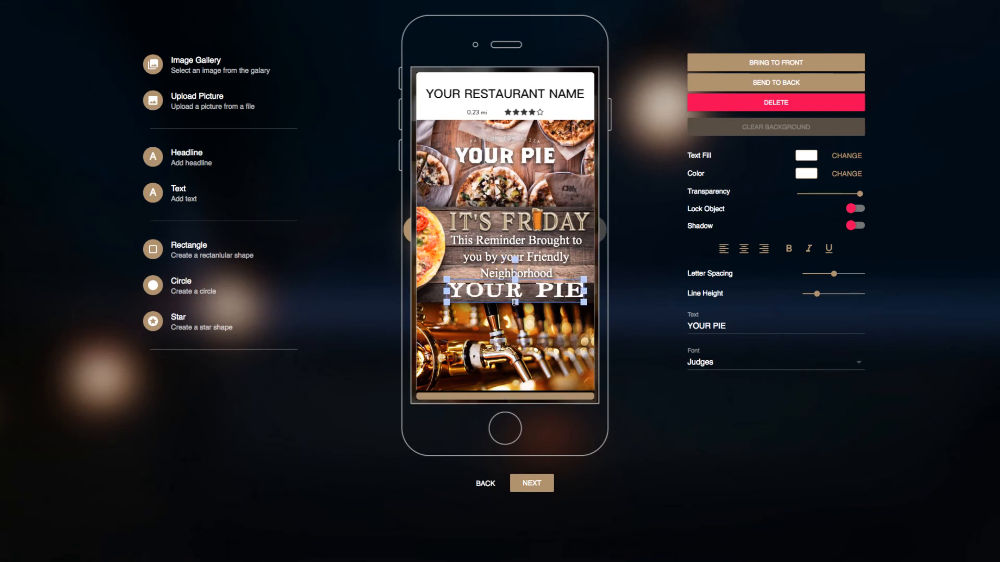
left_click_drag(501, 292, 500, 292)
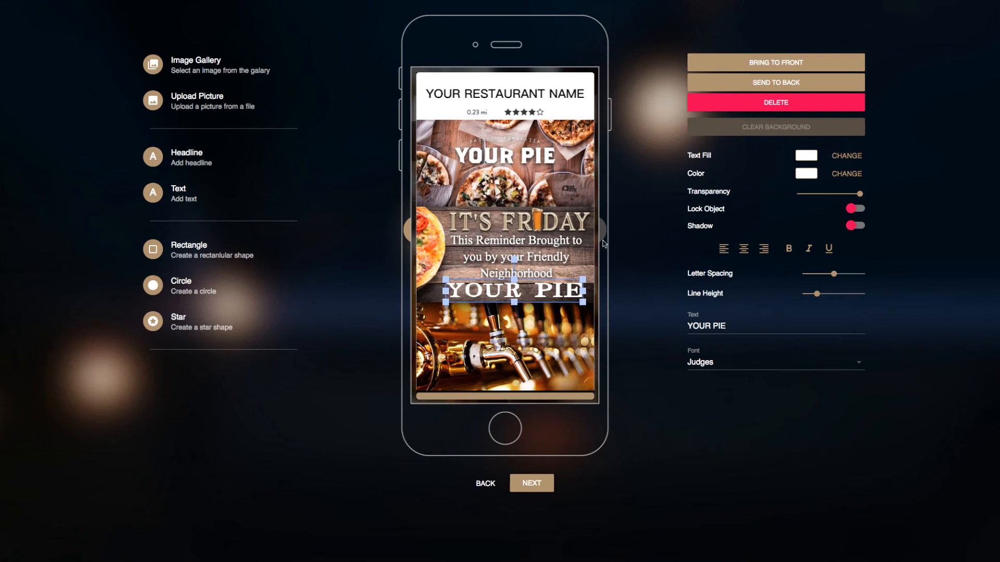
Step: Add a shadow to the "YOUR PIE" headline and set the shadow color to black from the preset swatches
left_click(859, 226)
left_click(852, 272)
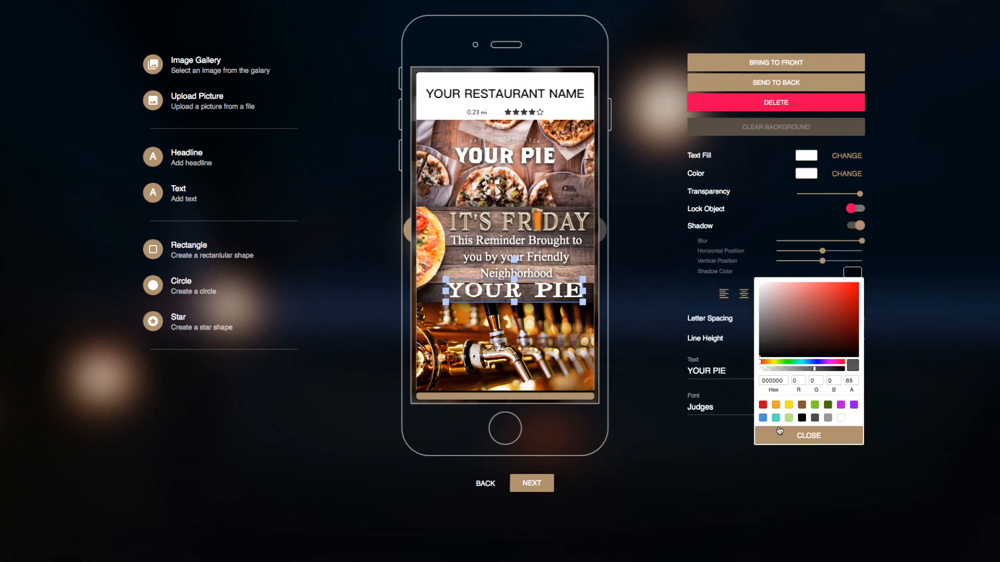
left_click(802, 418)
left_click(797, 437)
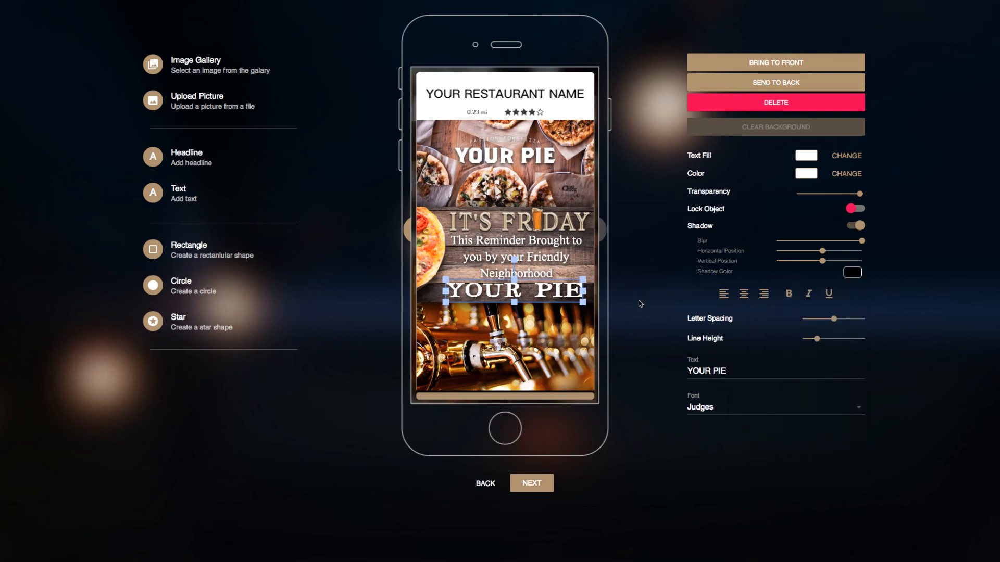